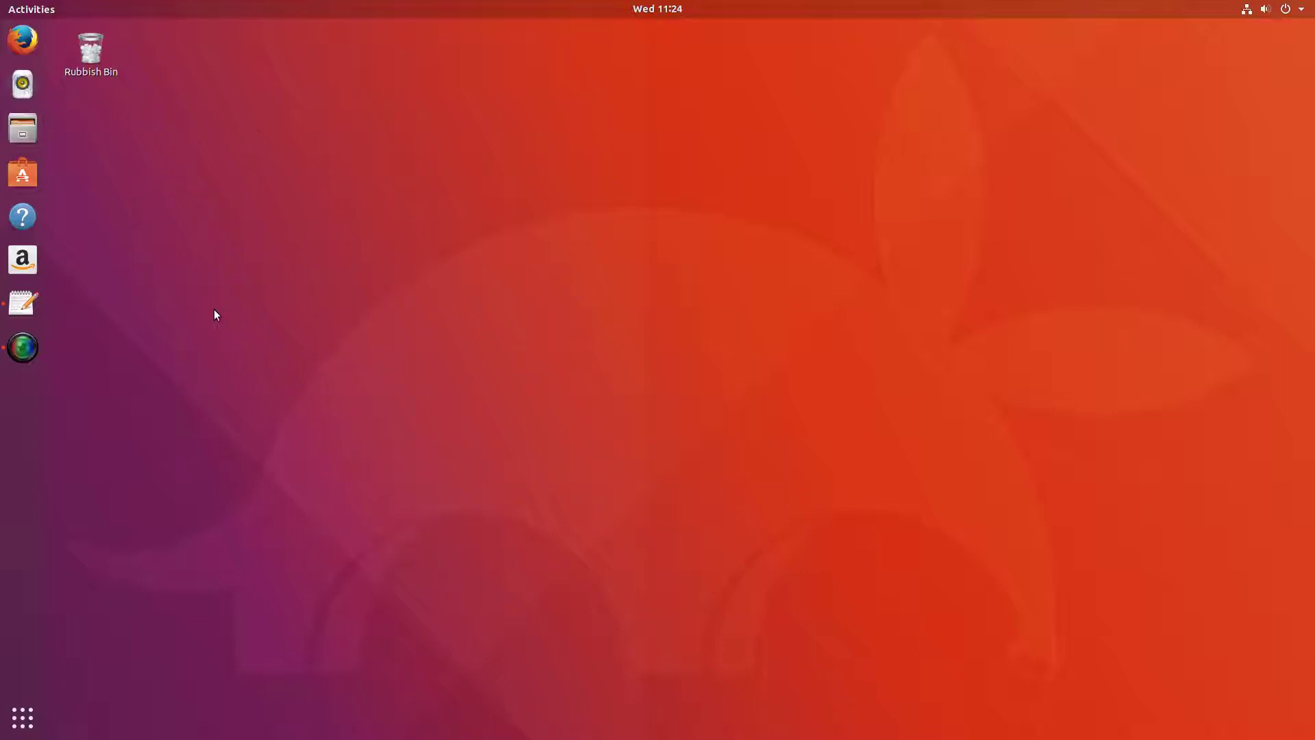
Open a terminal and run 'sudo apt update', authenticating with the account password.
key("ctrl+alt+t")
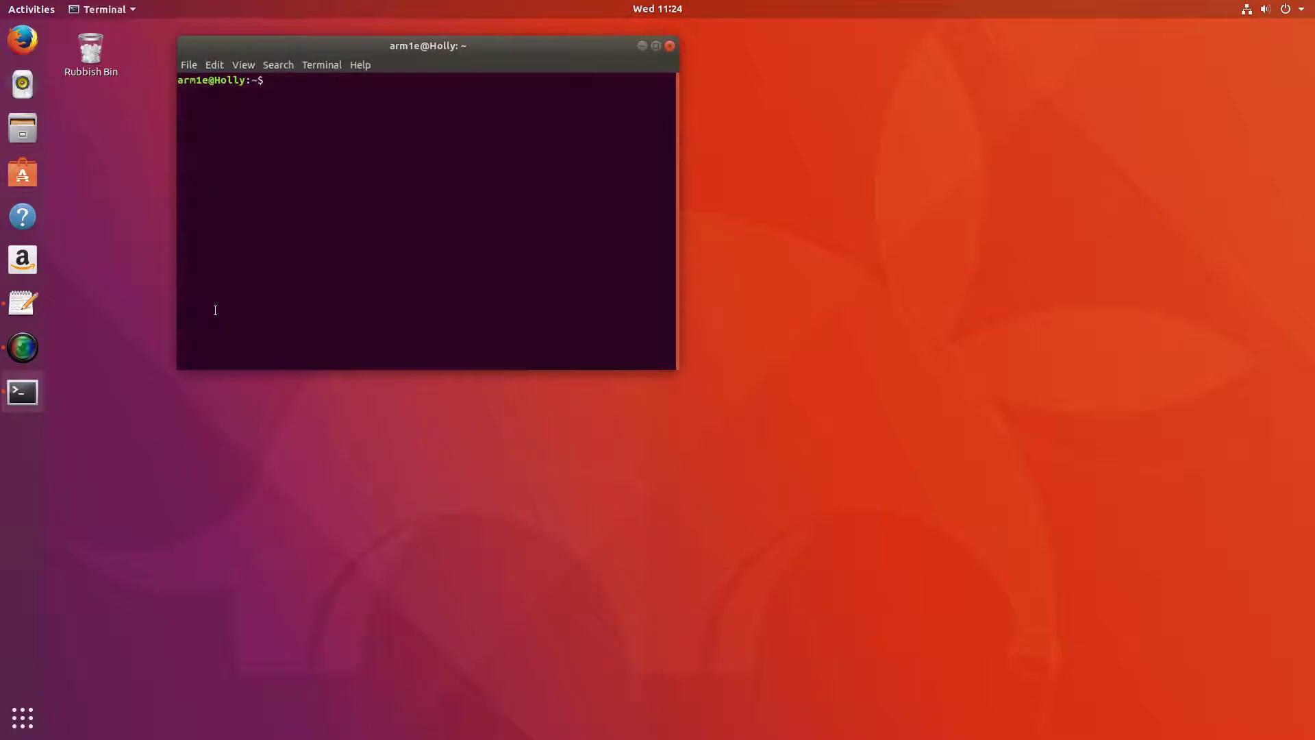
type("sudo apt in")
type("stall")
key("BackSpace")
key("BackSpace")
key("BackSpace")
key("BackSpace")
key("BackSpace")
key("BackSpace")
key("BackSpace")
key("BackSpace")
type("update")
key("Return")
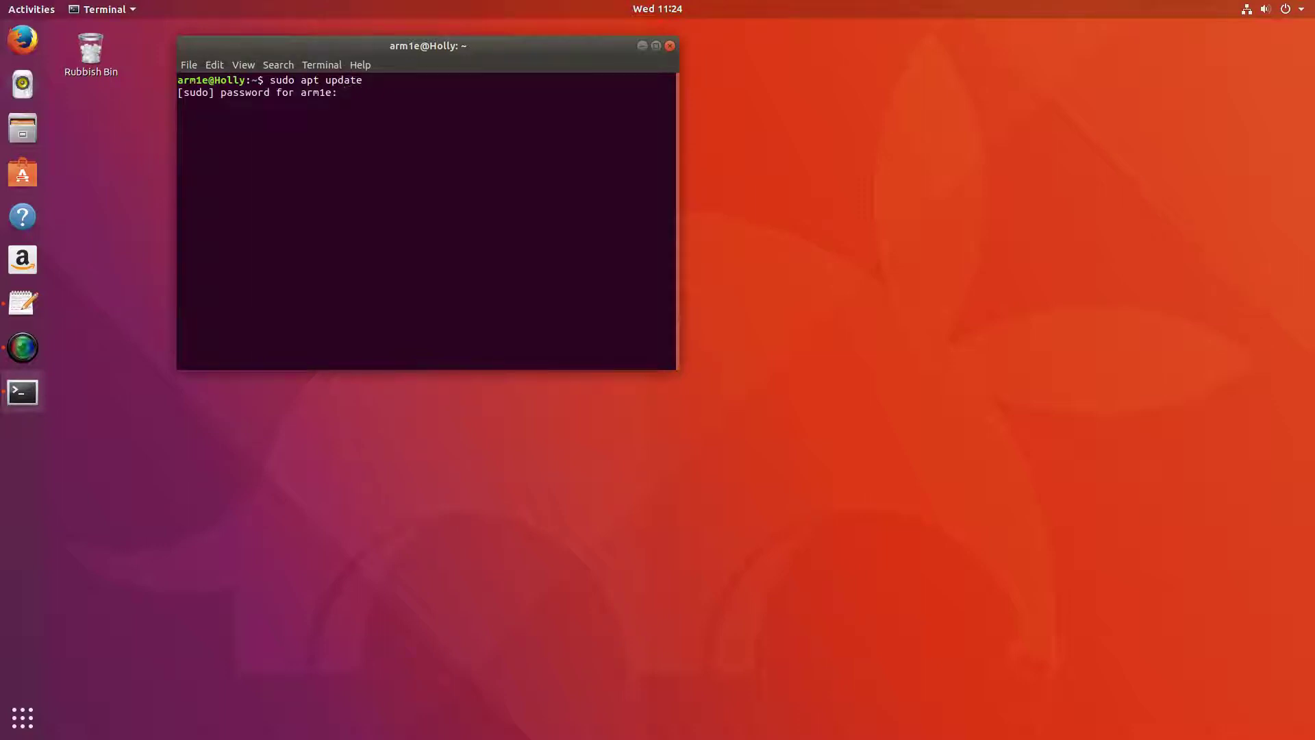
key("Return")
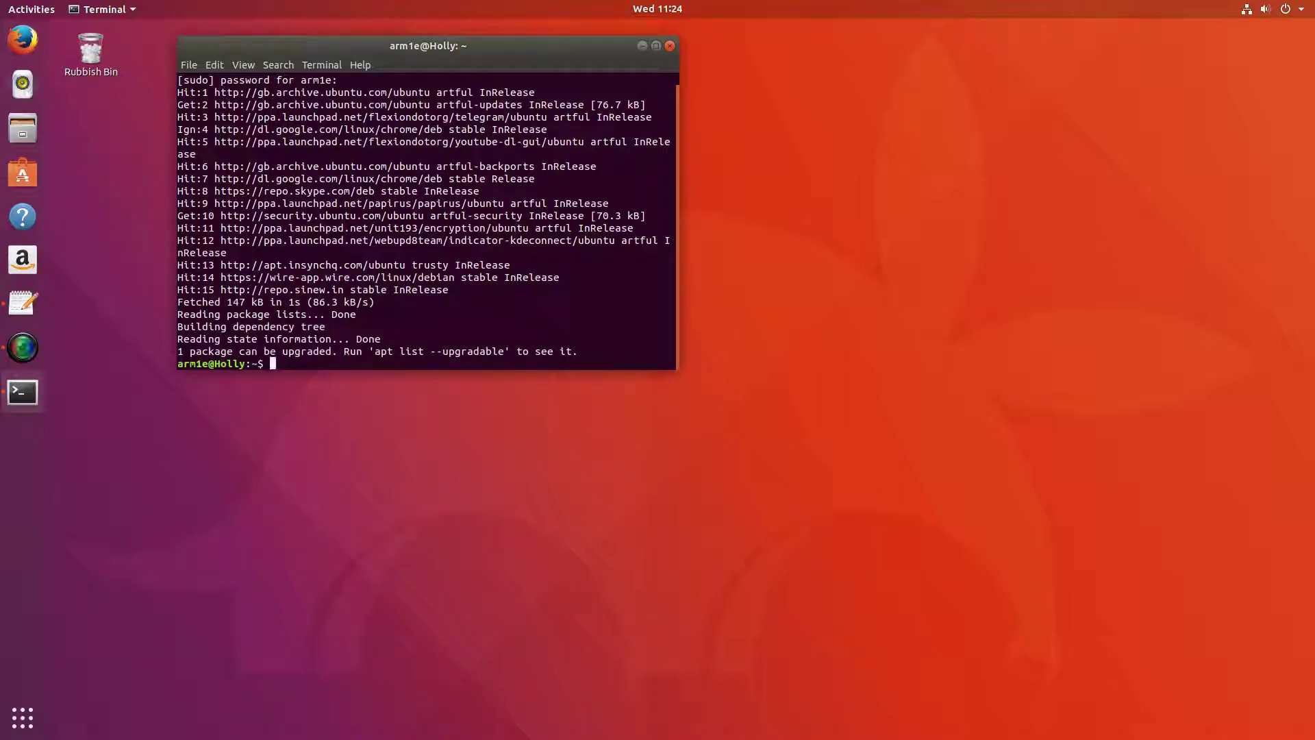
type("sudo apt install ubuntu-mate-")
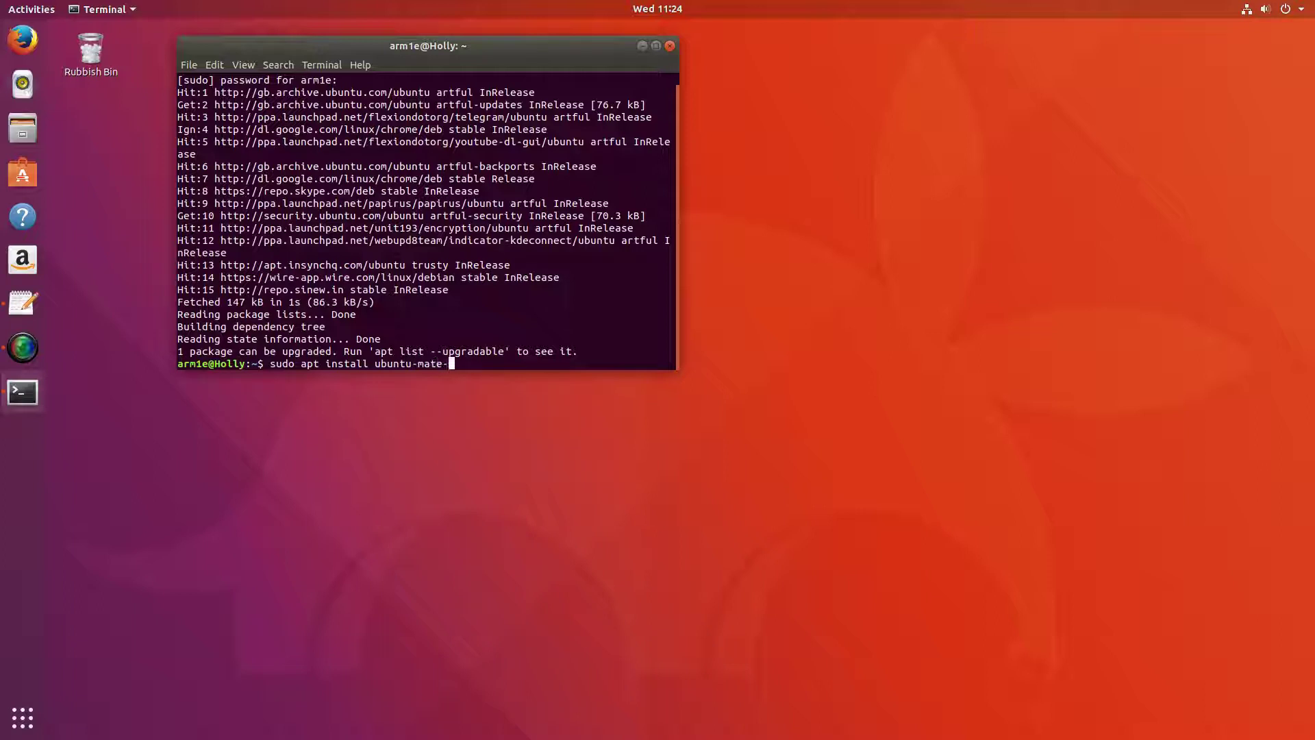
type("welcome")
Run 'sudo apt install ubuntu-mate-welcome' and accept installing its 35 new dependencies.
key("Return")
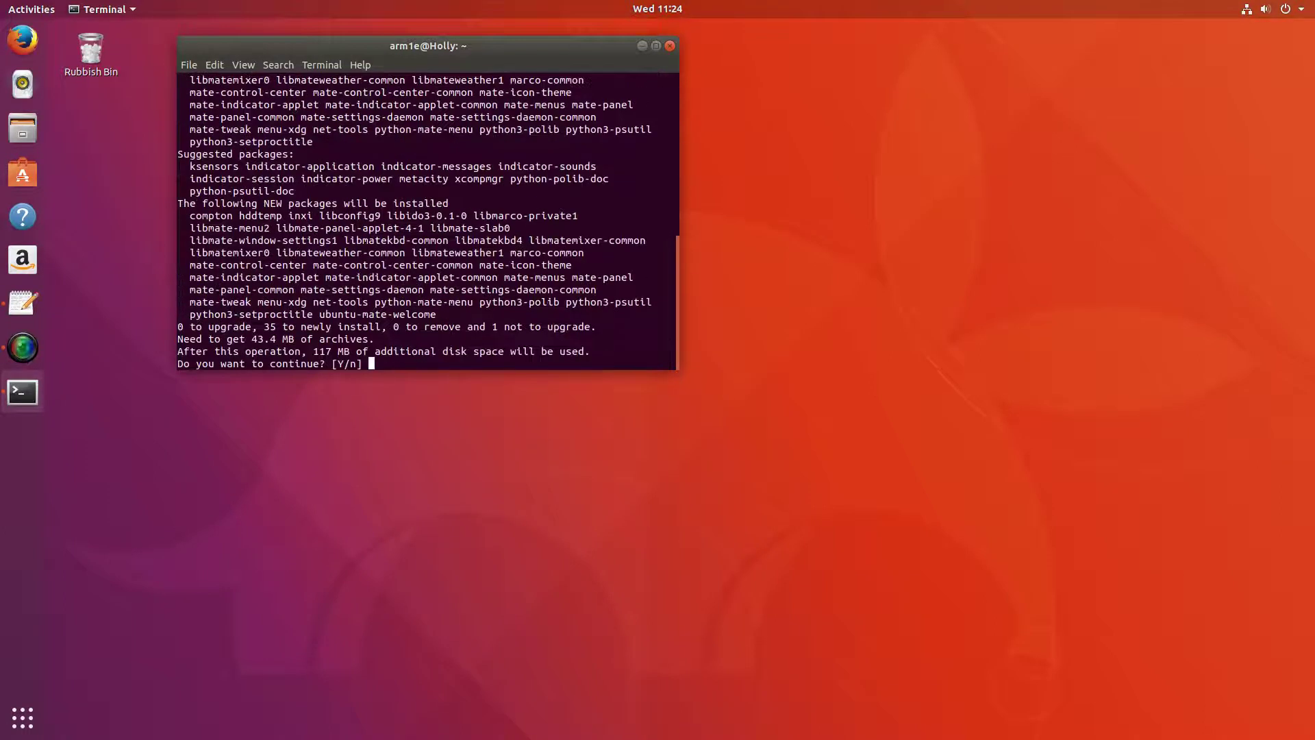
key("Return")
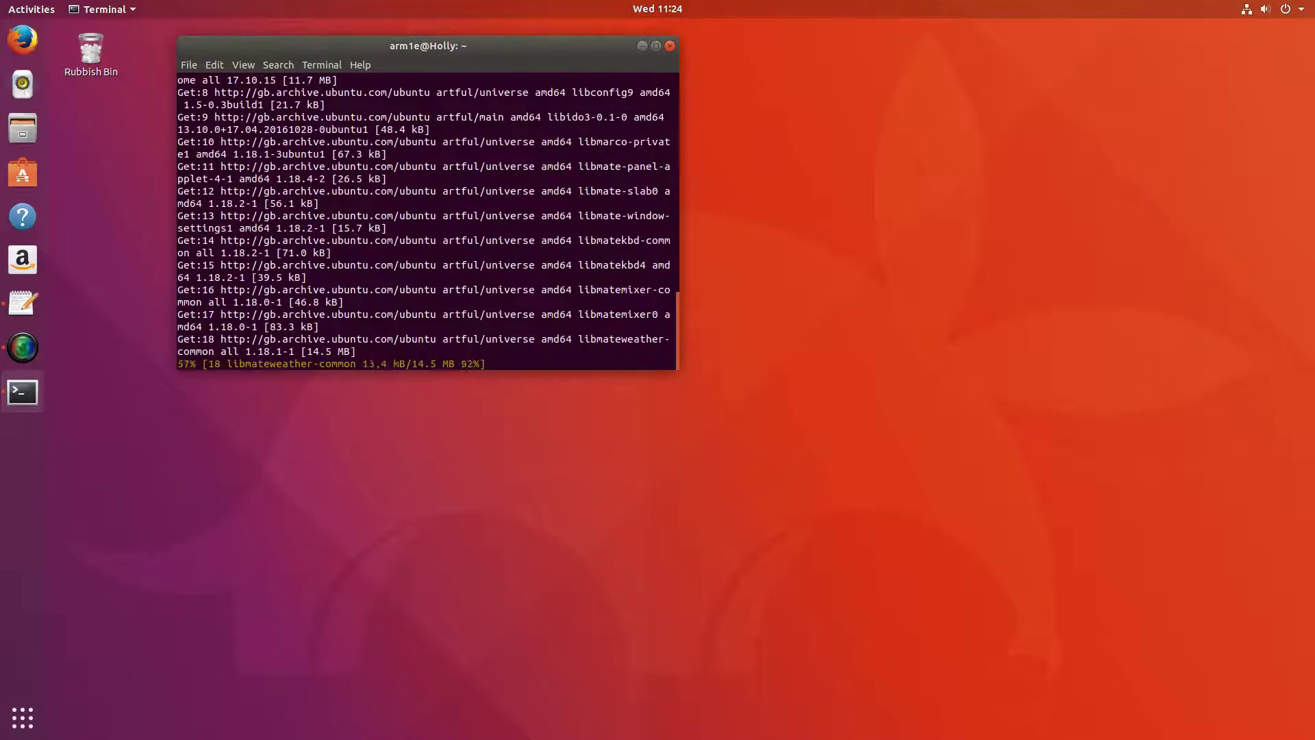
left_click(154, 455)
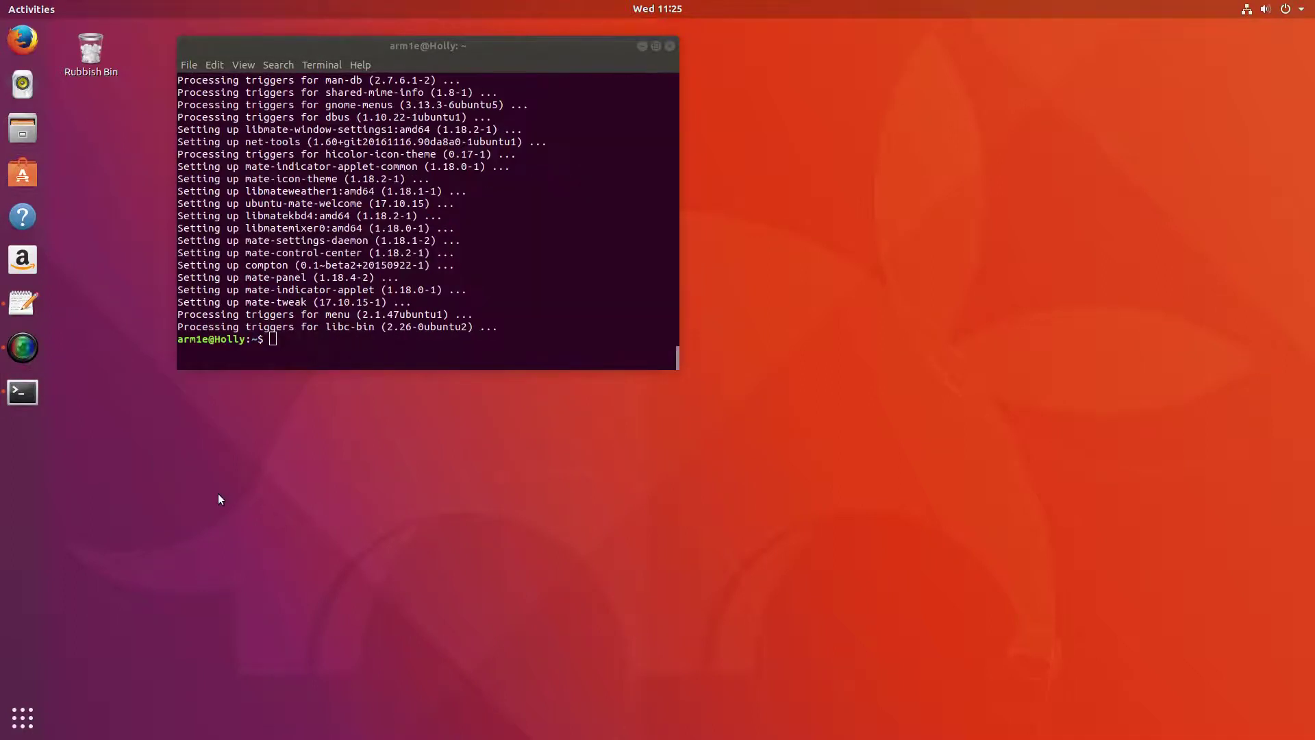
left_click(319, 339)
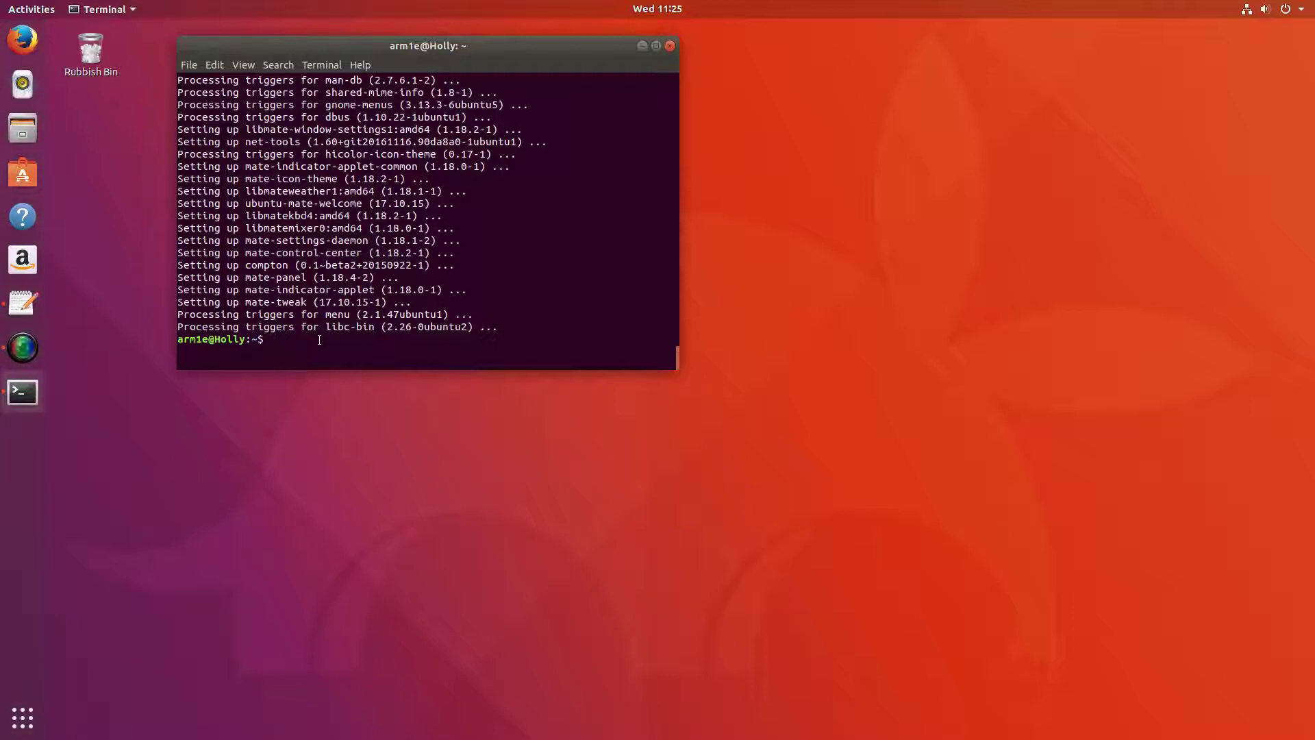
Launch 'ubuntu-mate-welcome --software-only', move the window up-left, and open the Accessories category.
type("ubuntu-mate-welcome --software-only")
key("Return")
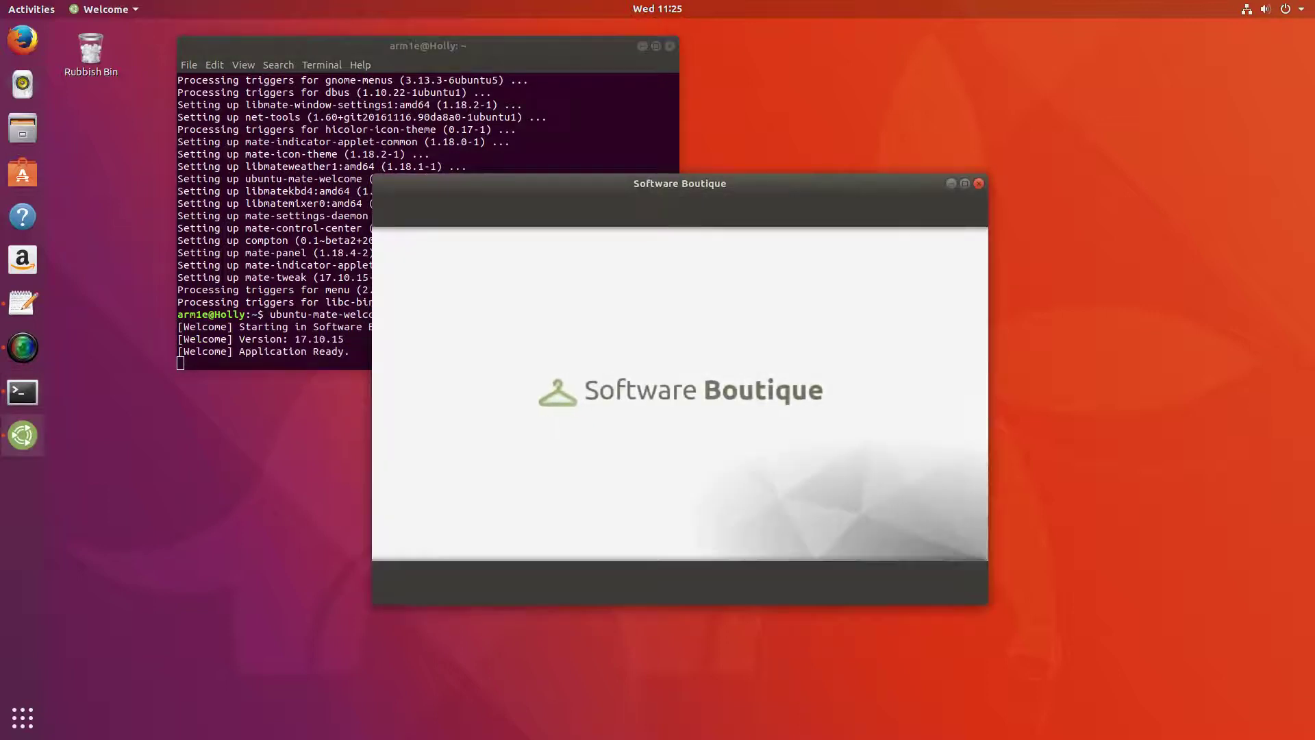
left_click_drag(692, 185, 652, 137)
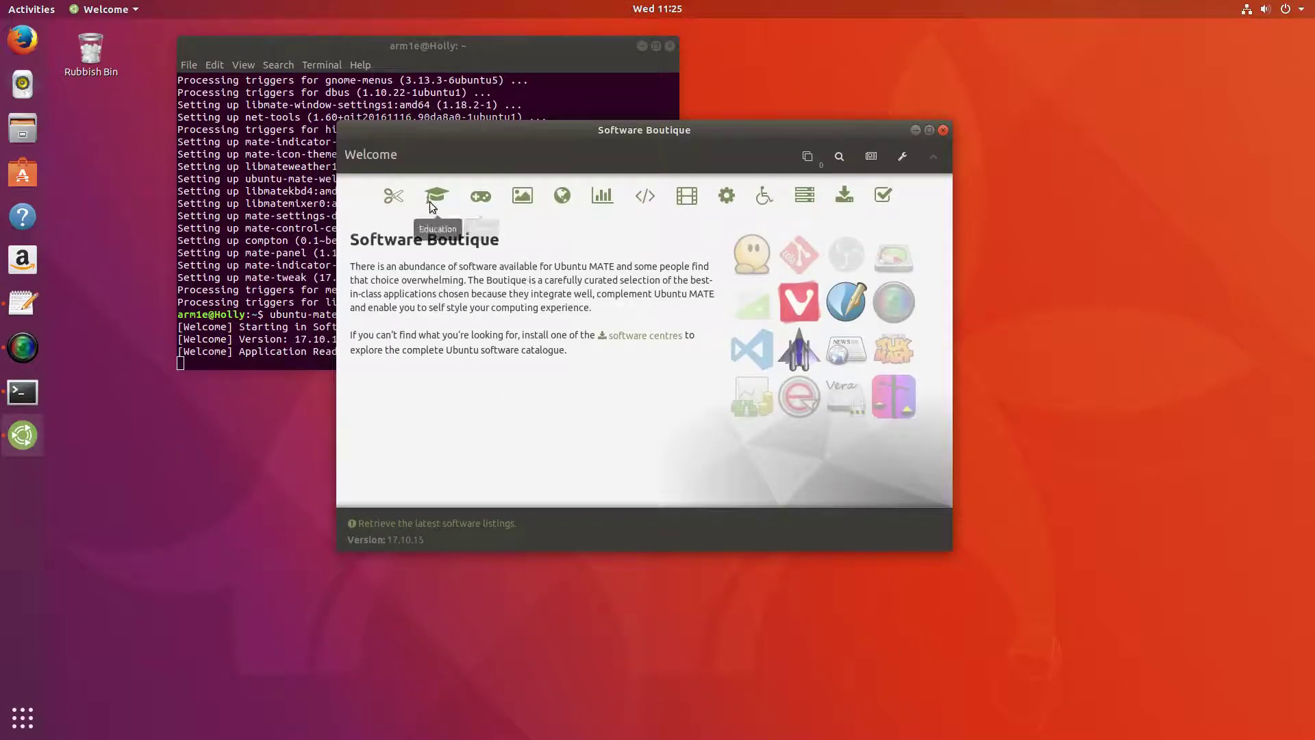
left_click(394, 196)
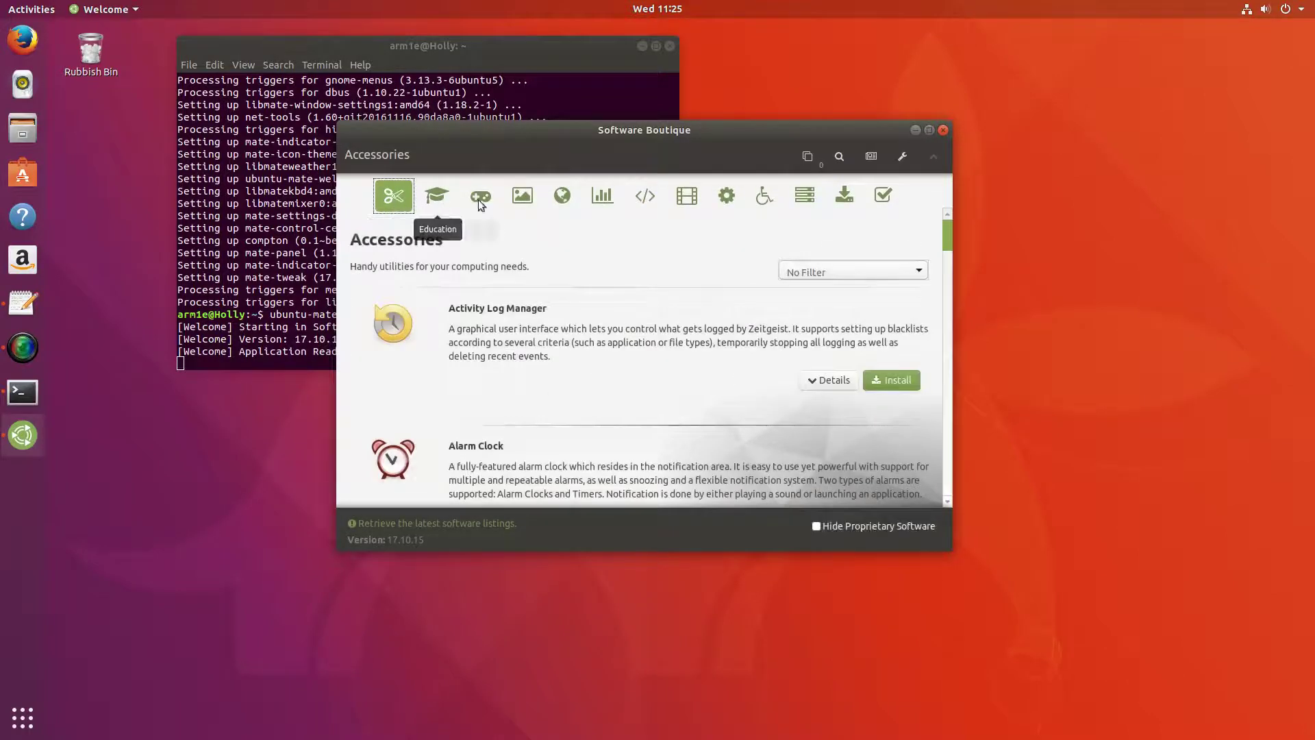
scroll(665, 404, "down", 3)
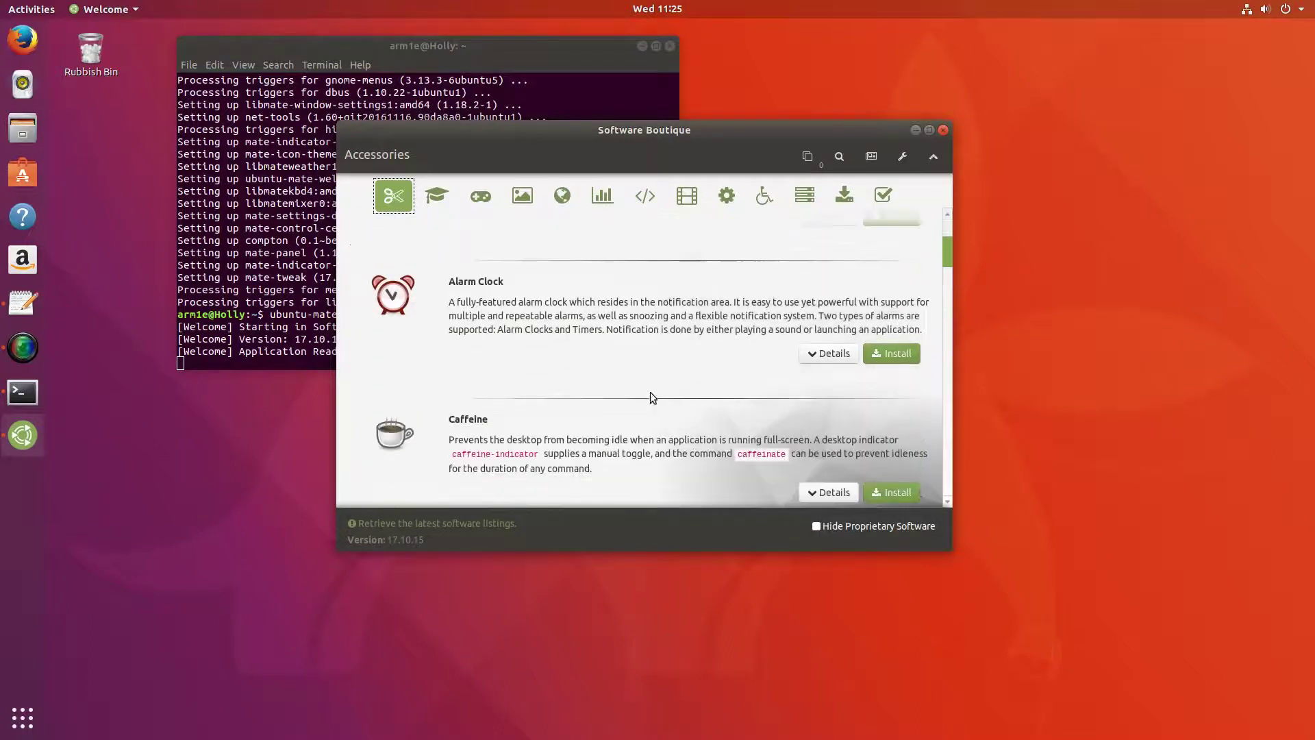
Maximize the Boutique window and add Redshift from the Accessories list to the install queue.
left_click(930, 131)
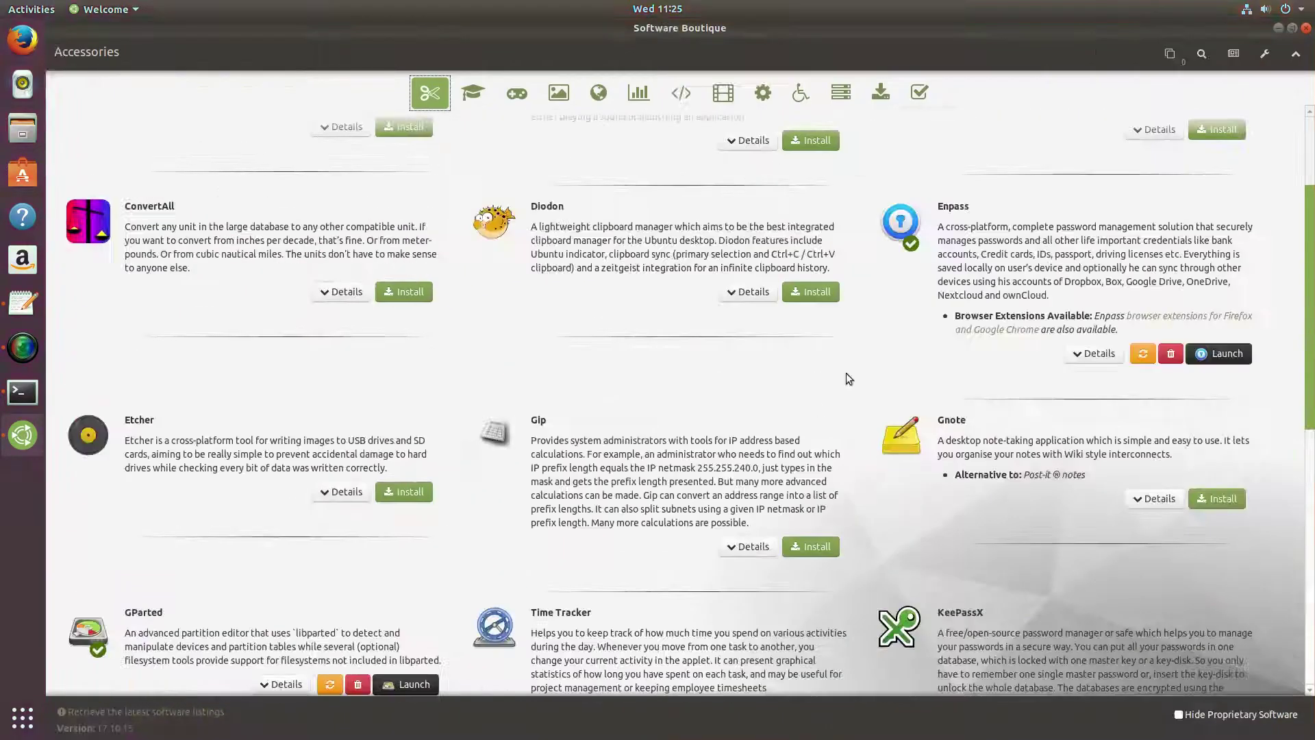
scroll(603, 409, "up", 3)
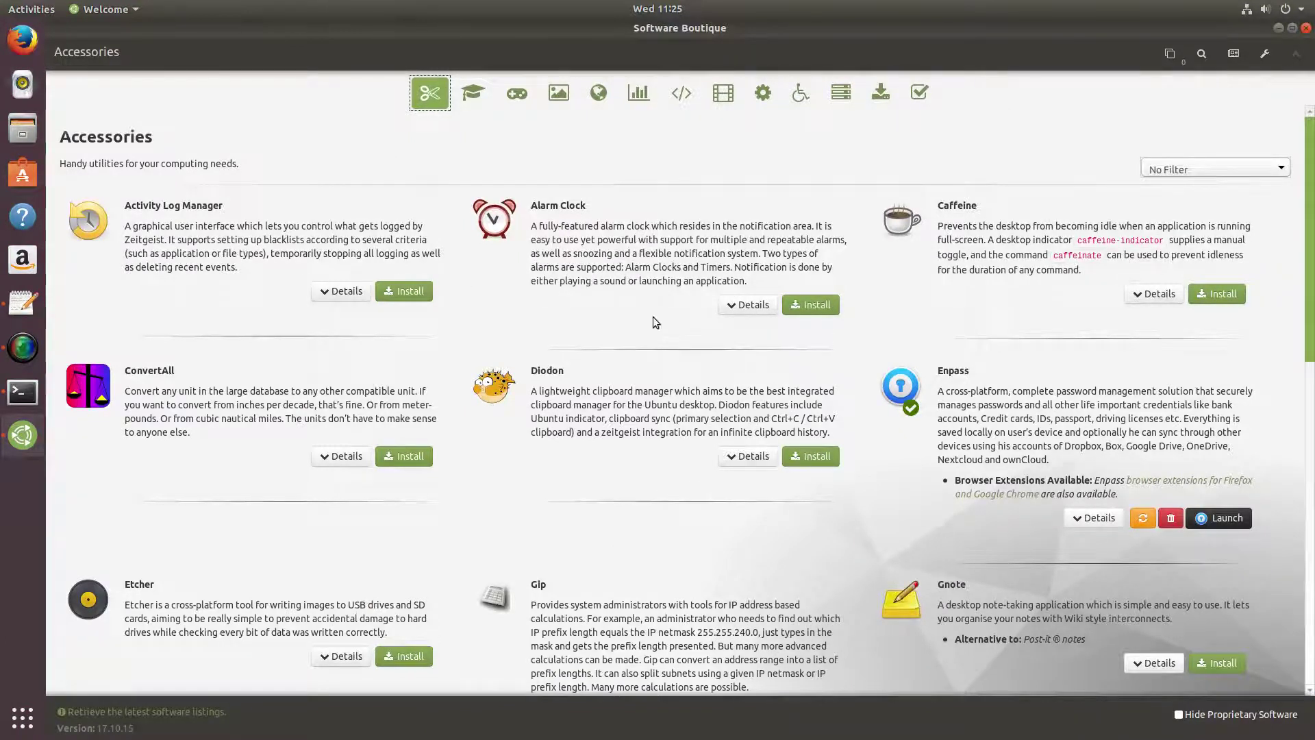
scroll(656, 330, "down", 1)
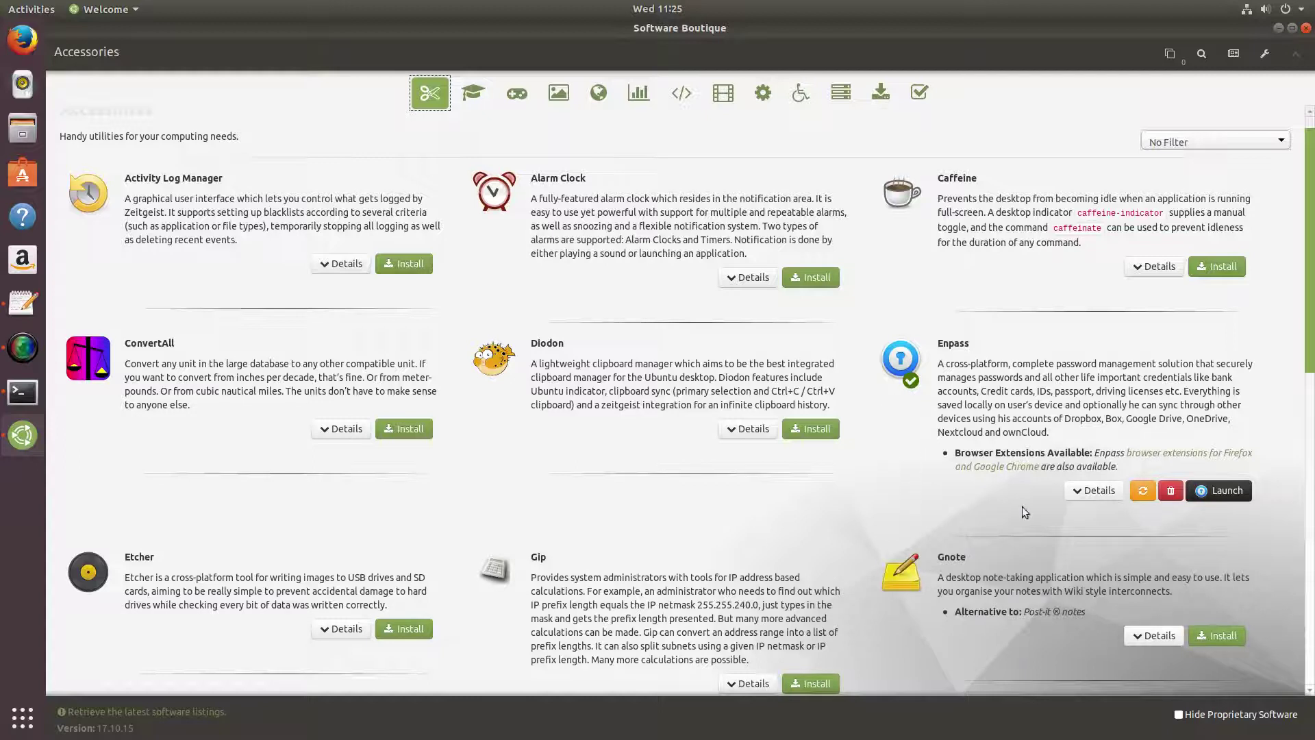
scroll(928, 395, "up", 1)
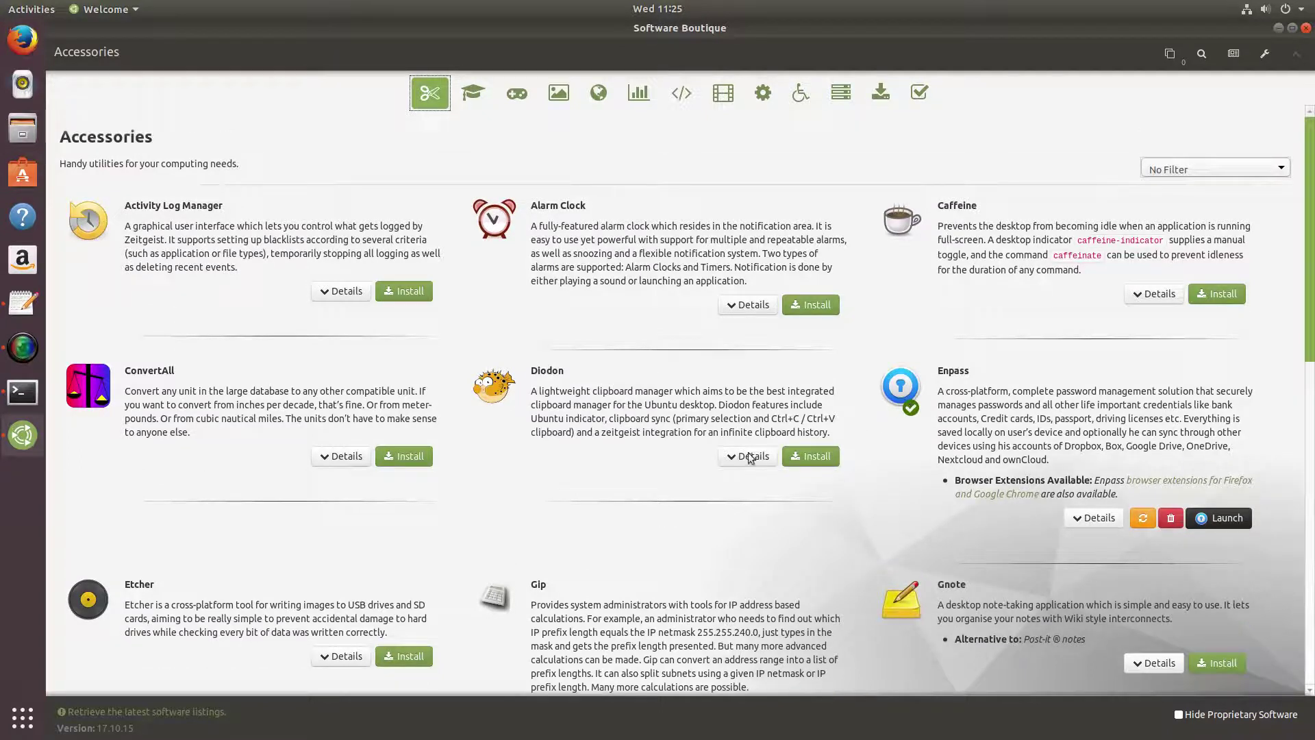
scroll(450, 528, "down", 8)
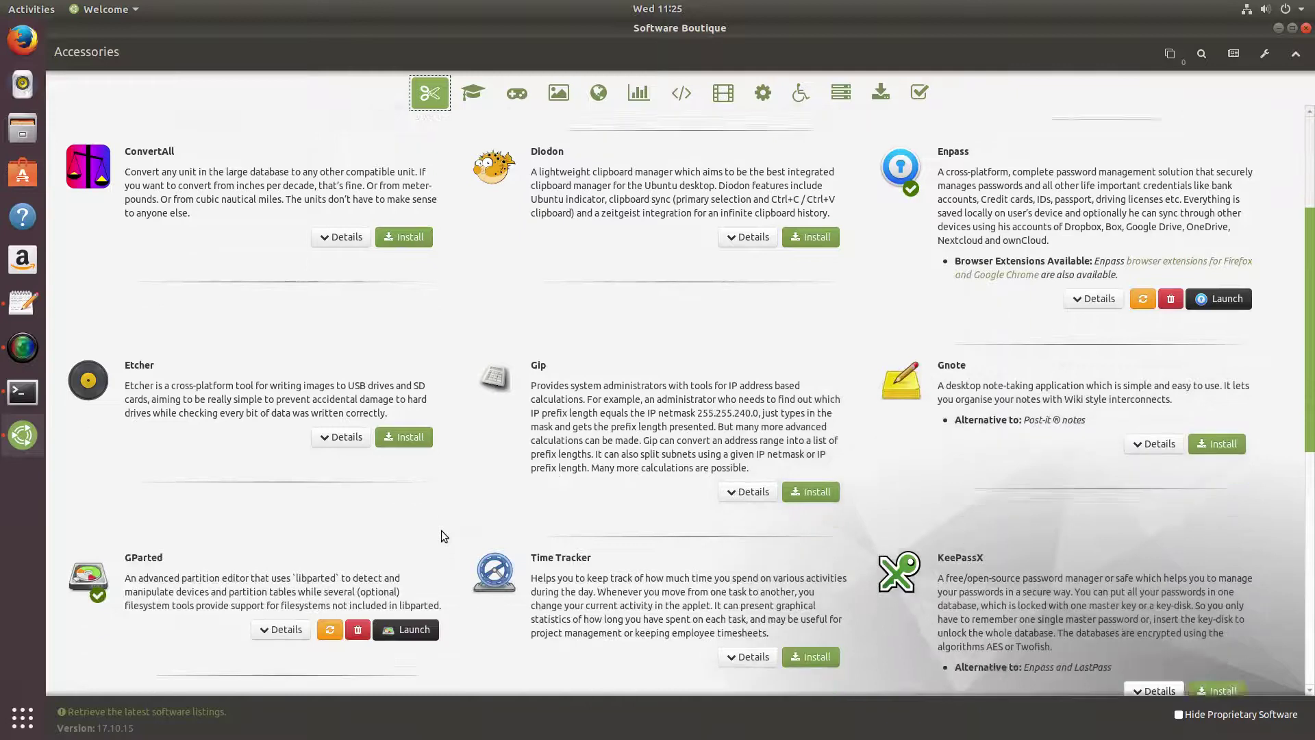
scroll(441, 537, "down", 8)
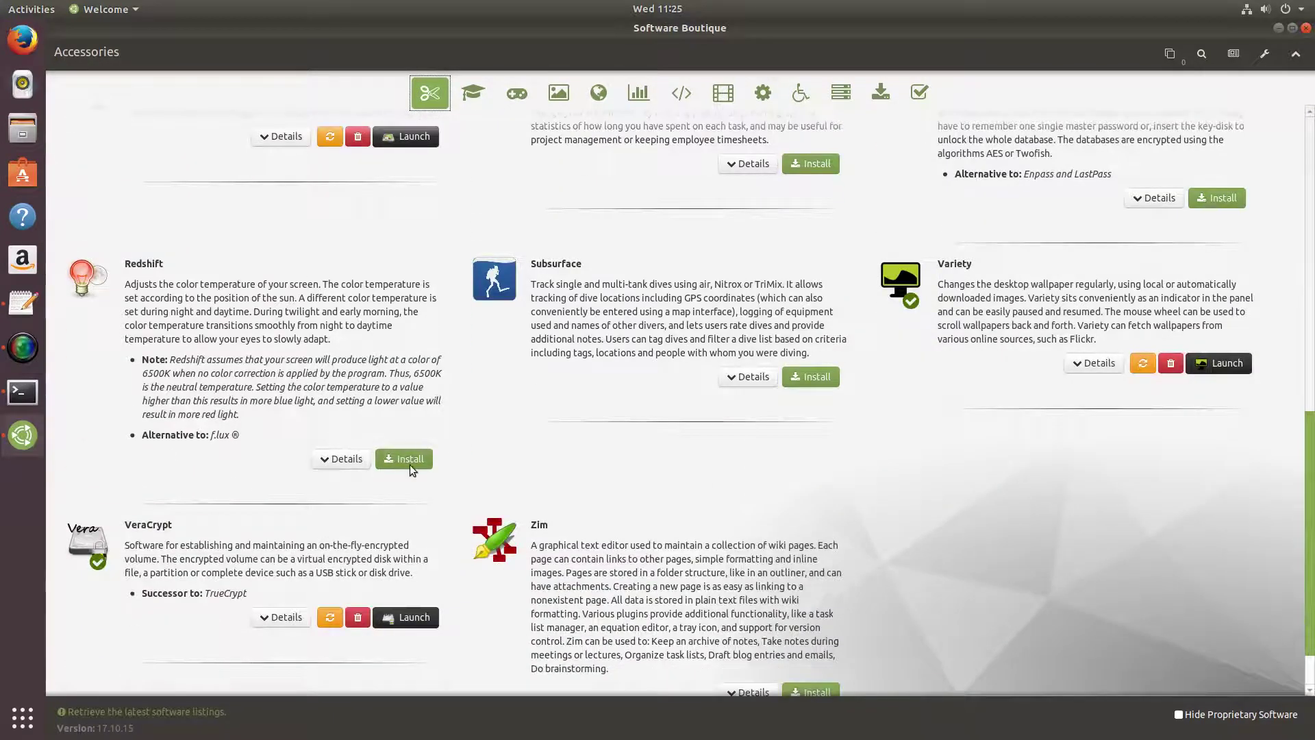
left_click(404, 460)
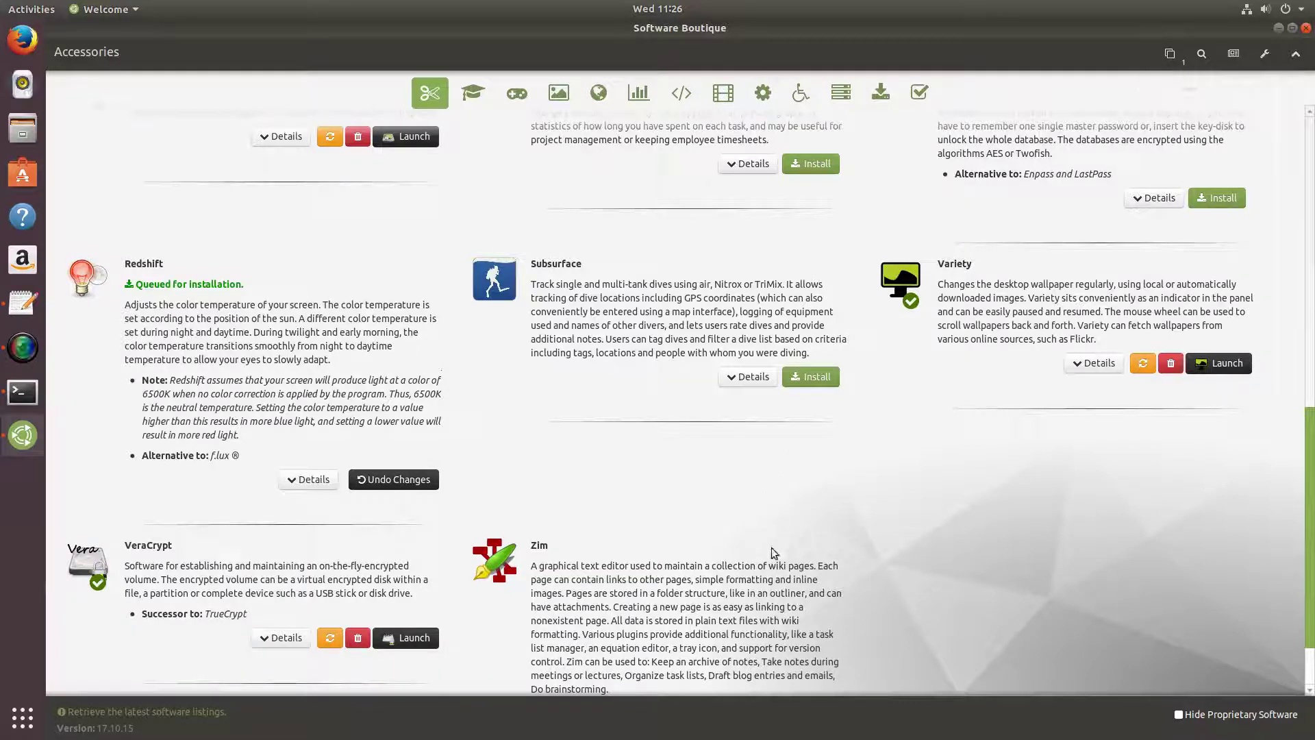
scroll(772, 545, "down", 1)
scroll(724, 524, "up", 5)
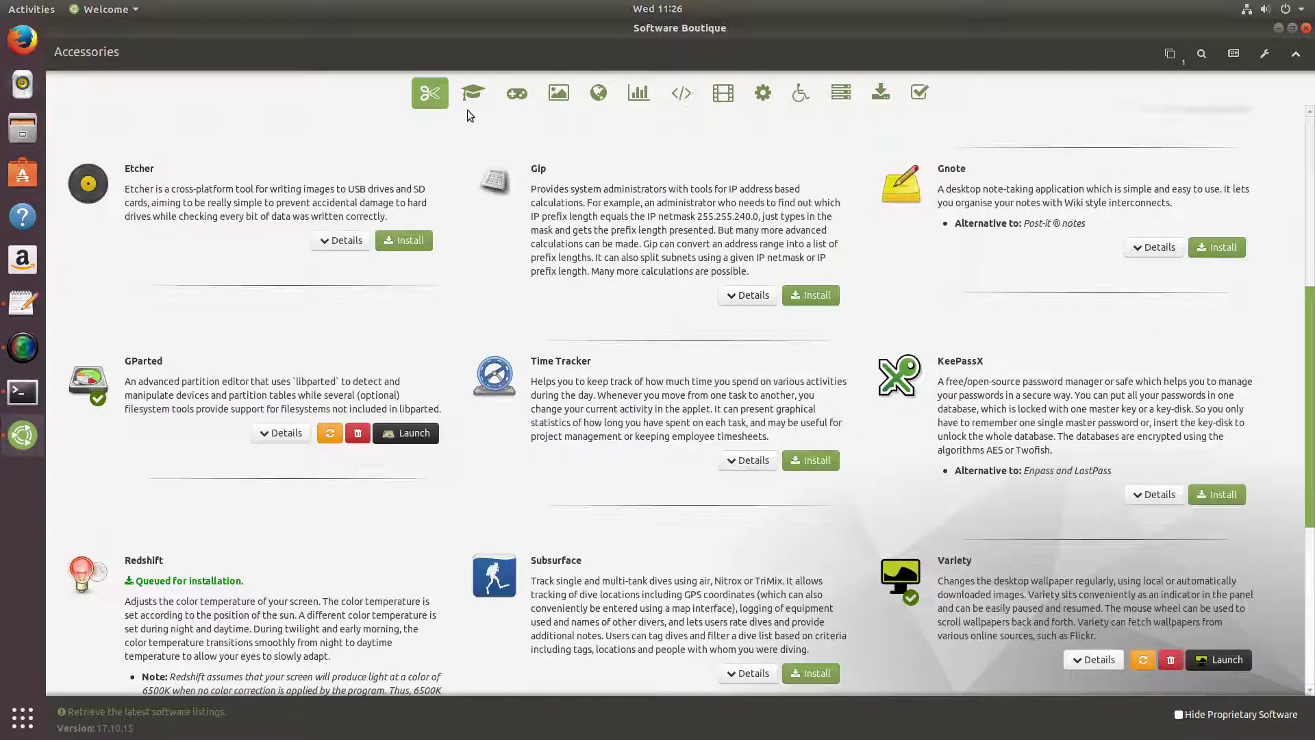
Browse through the Games and Graphics app listings.
left_click(517, 96)
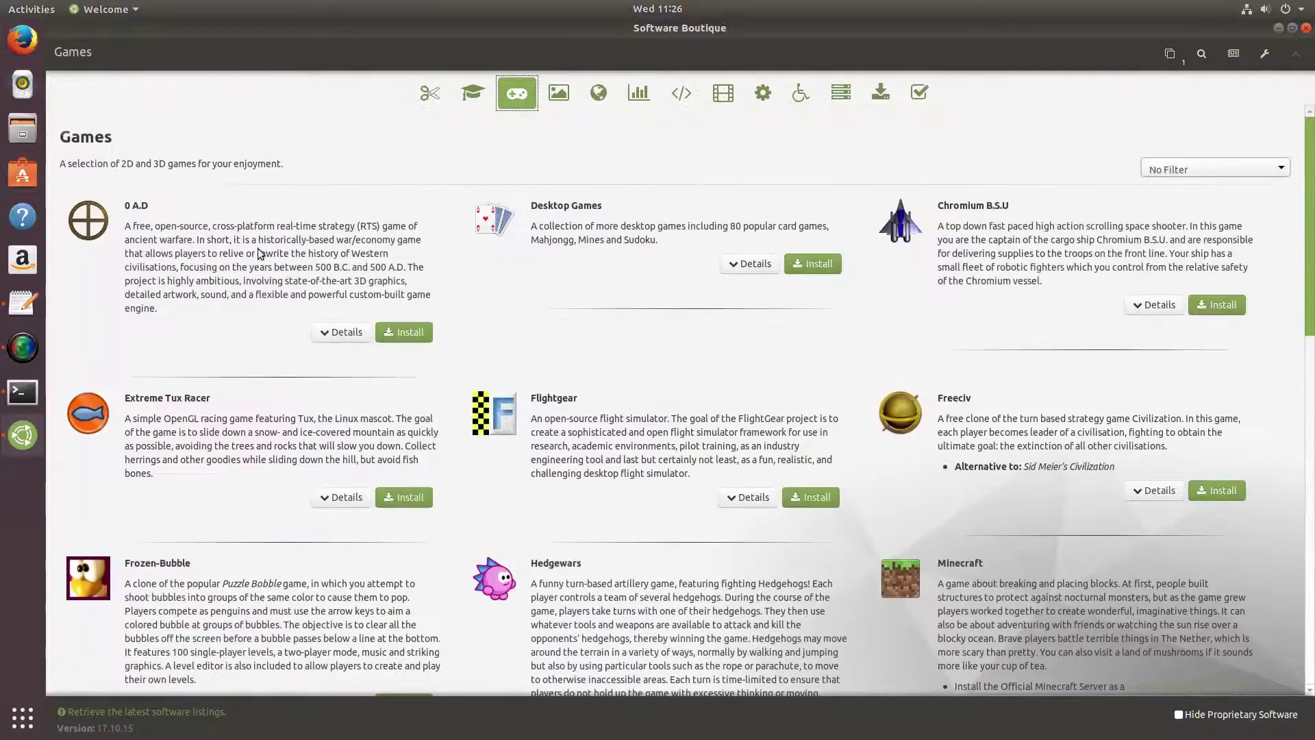
scroll(233, 490, "down", 5)
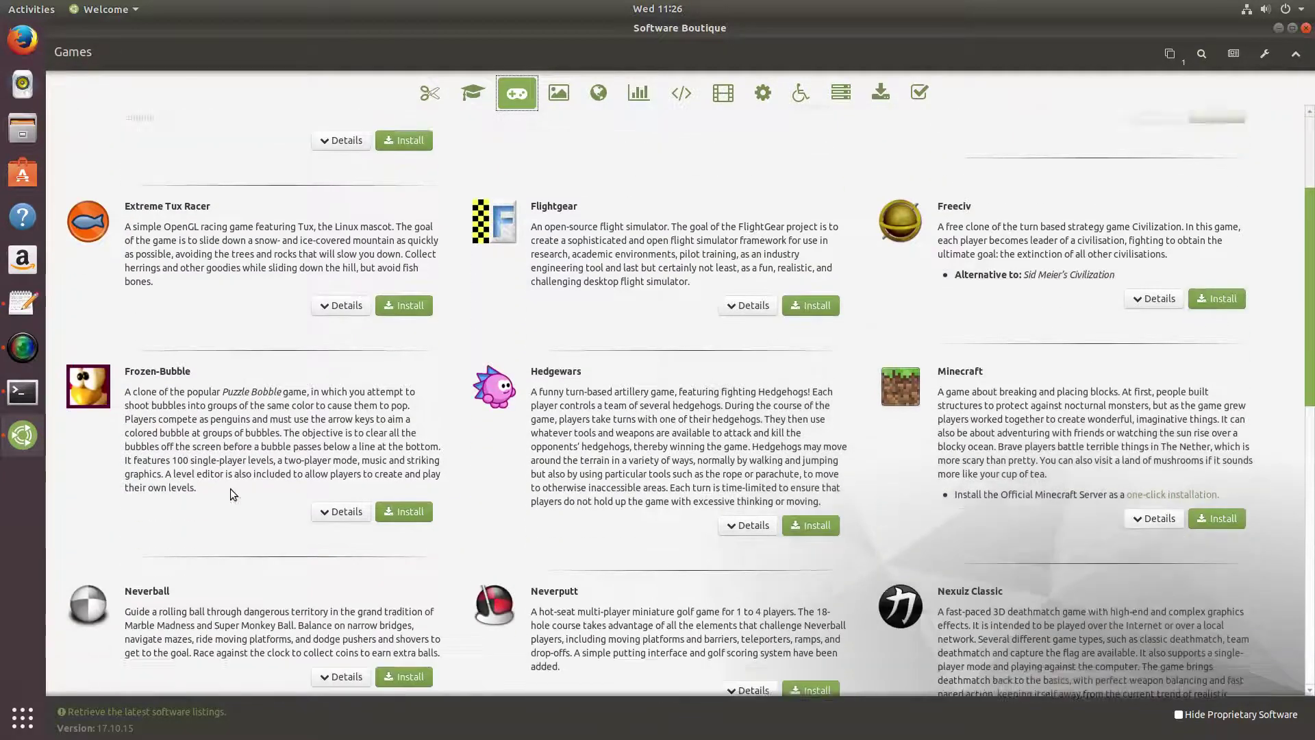
scroll(231, 486, "down", 15)
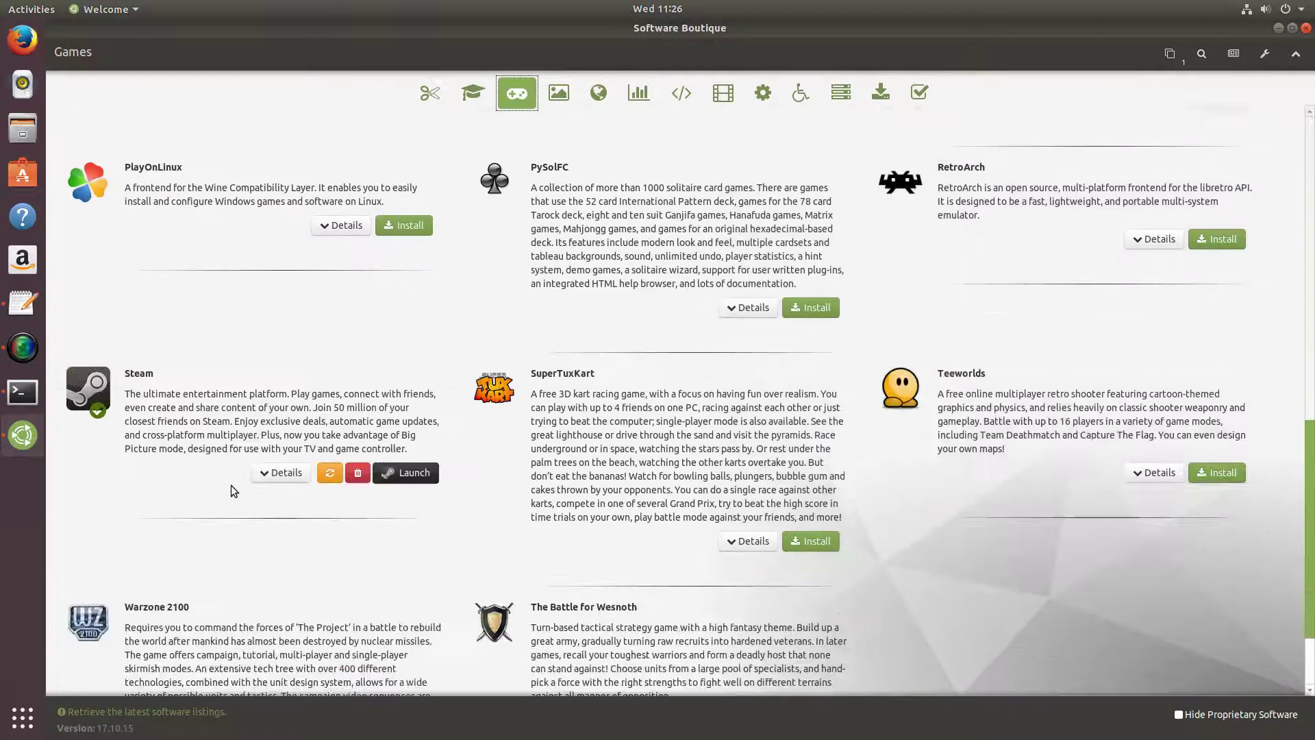
scroll(351, 500, "down", 3)
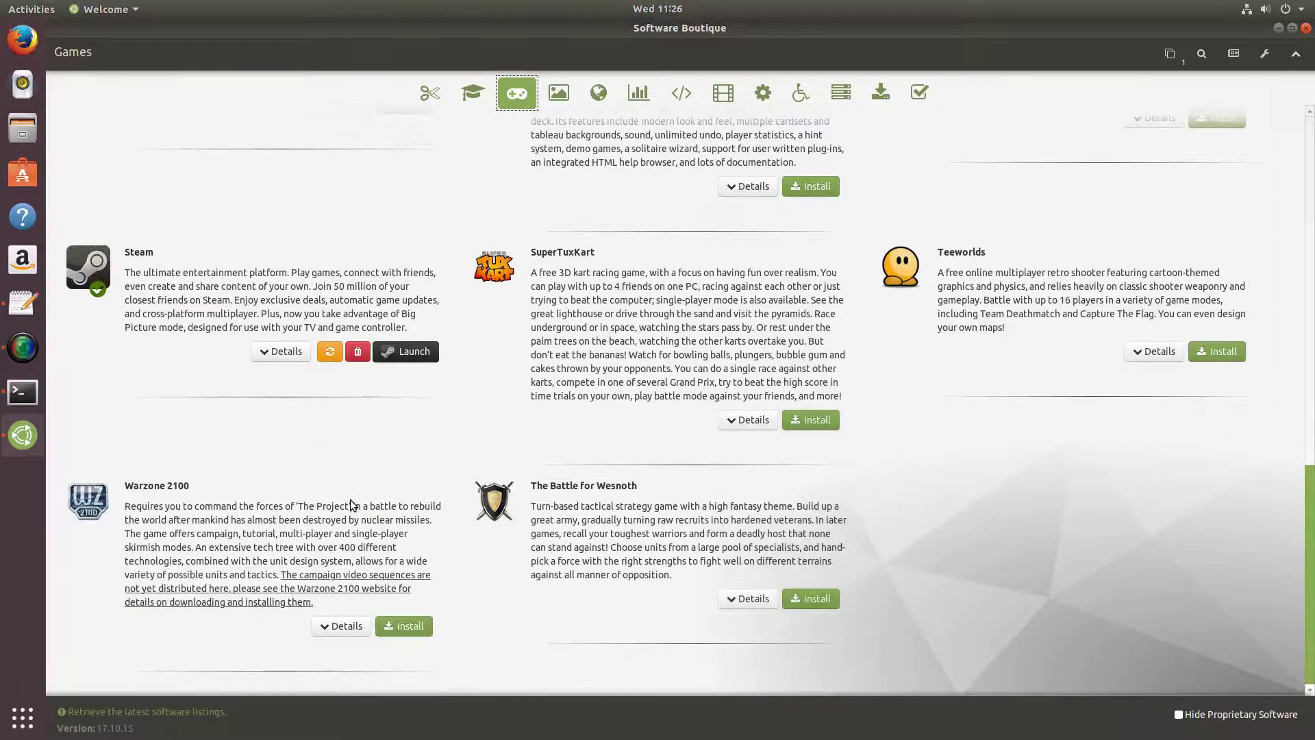
scroll(350, 499, "up", 15)
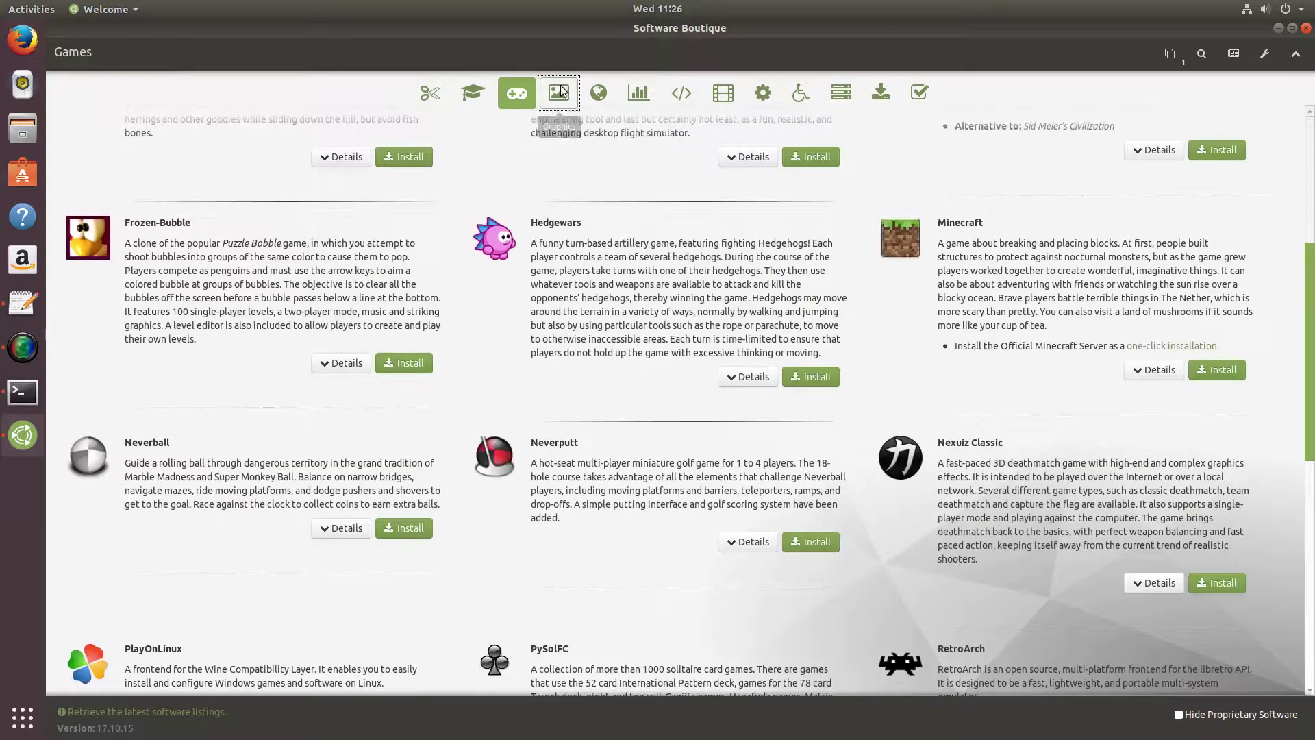
left_click(559, 92)
scroll(550, 250, "down", 7)
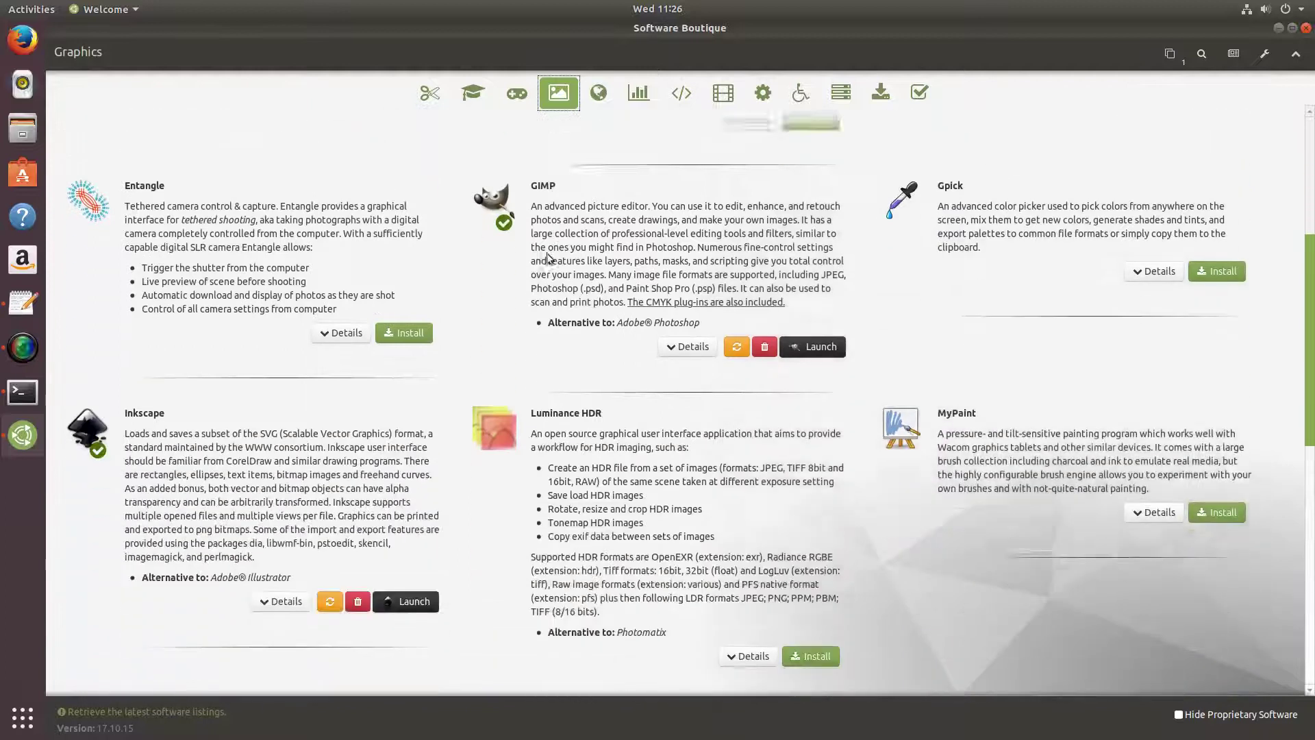
scroll(548, 258, "down", 6)
scroll(448, 446, "down", 3)
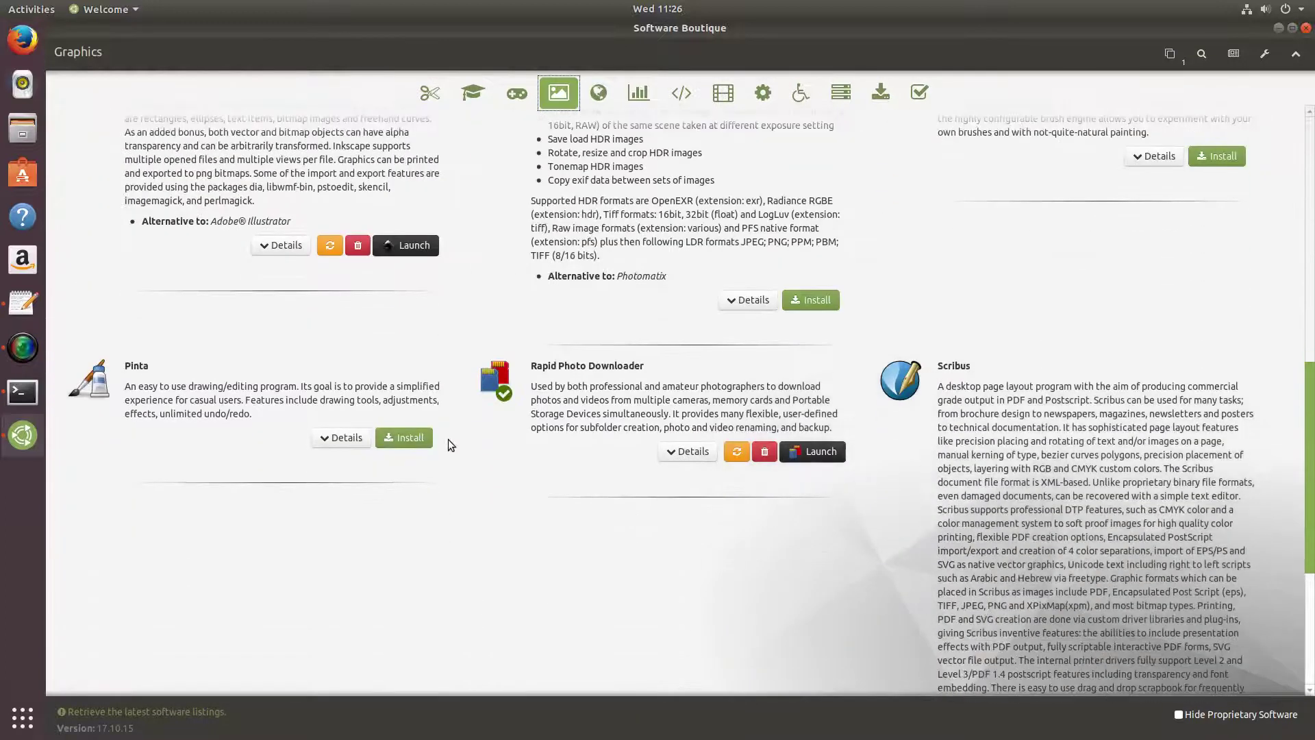
scroll(449, 439, "up", 5)
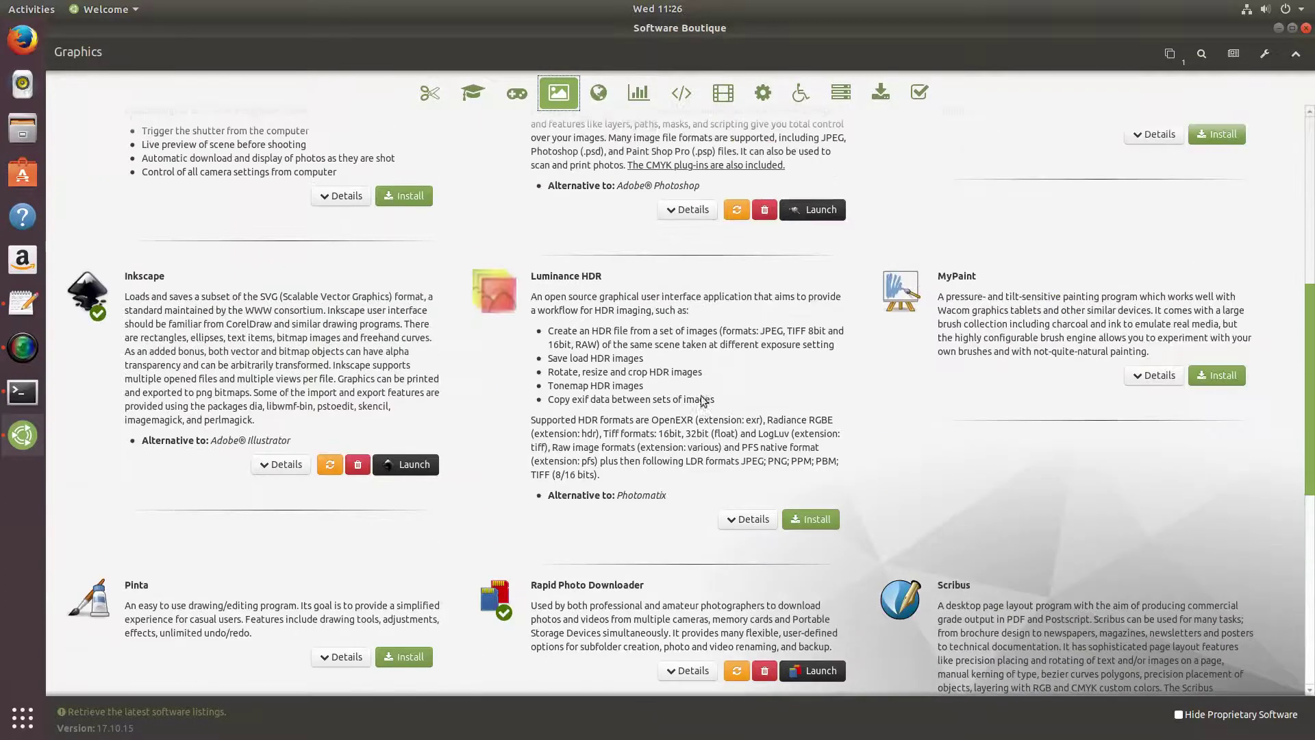
Scroll through the Internet category's app listings.
left_click(603, 98)
scroll(351, 363, "down", 3)
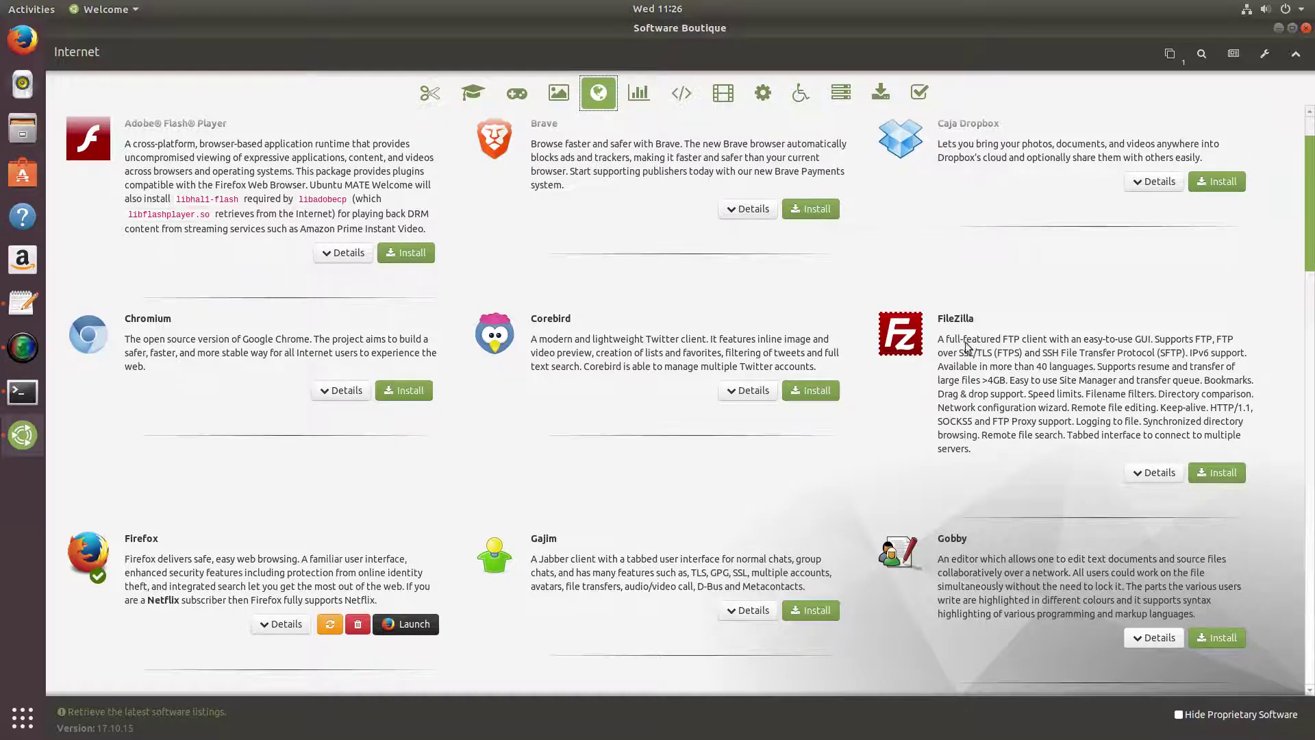
scroll(793, 451, "down", 5)
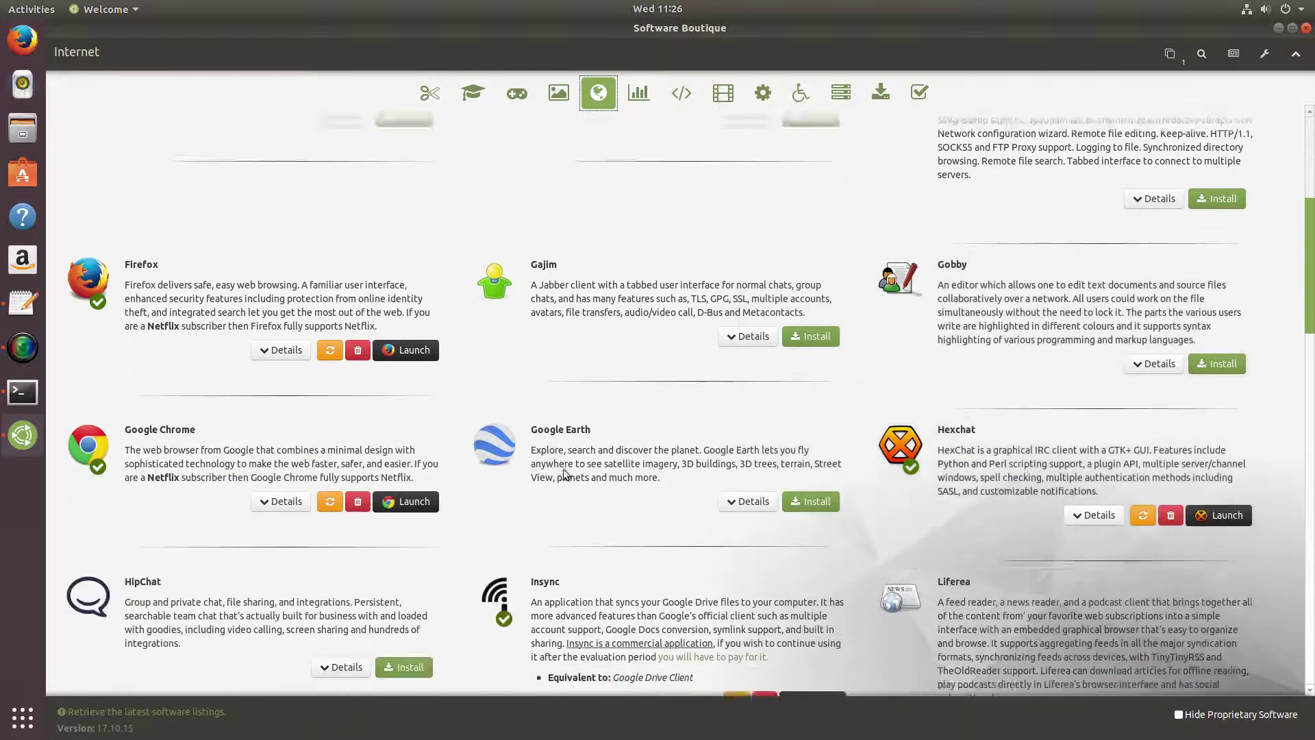
scroll(565, 472, "down", 5)
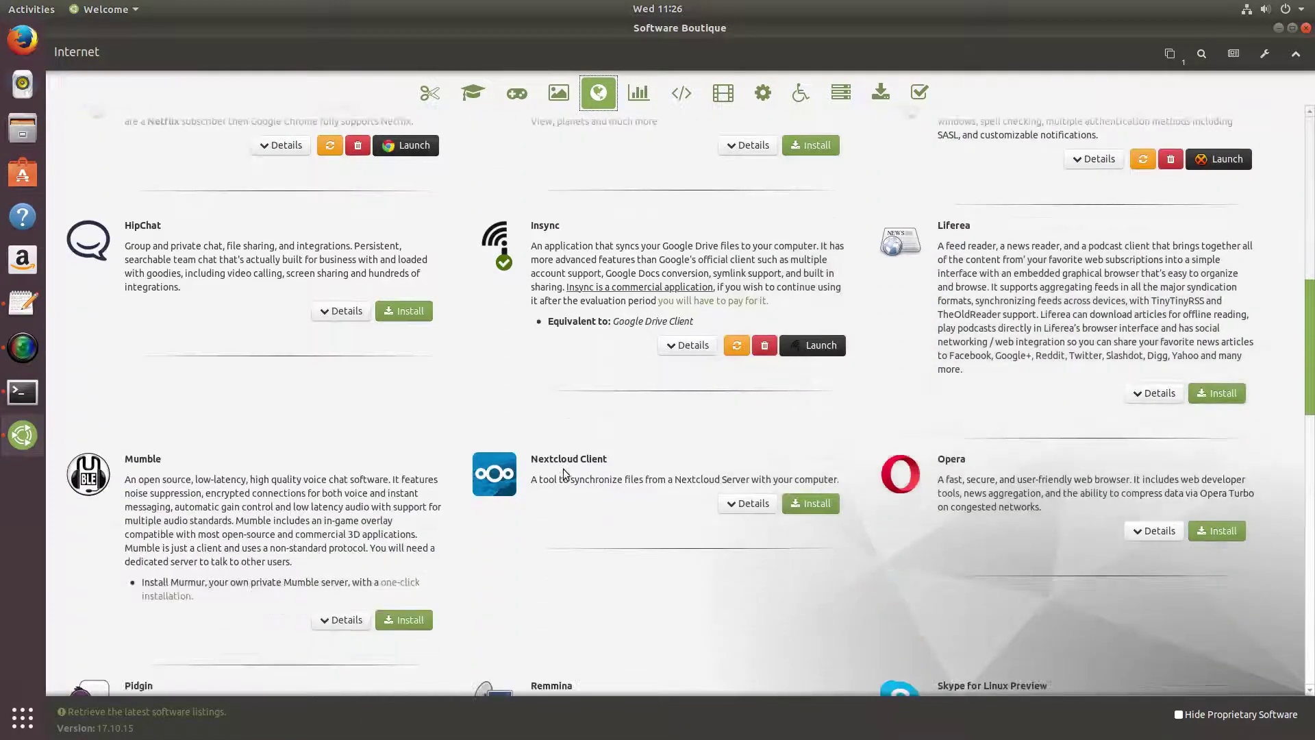
scroll(563, 469, "down", 6)
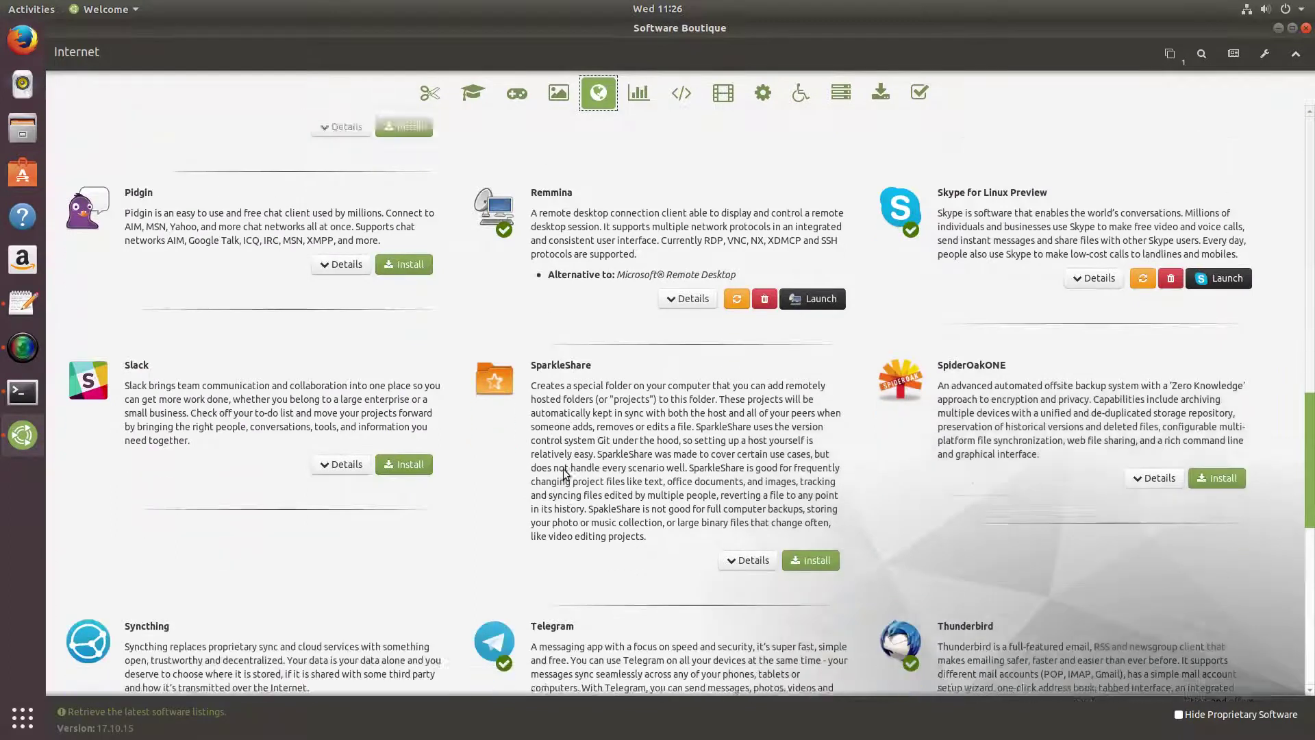
scroll(563, 468, "down", 7)
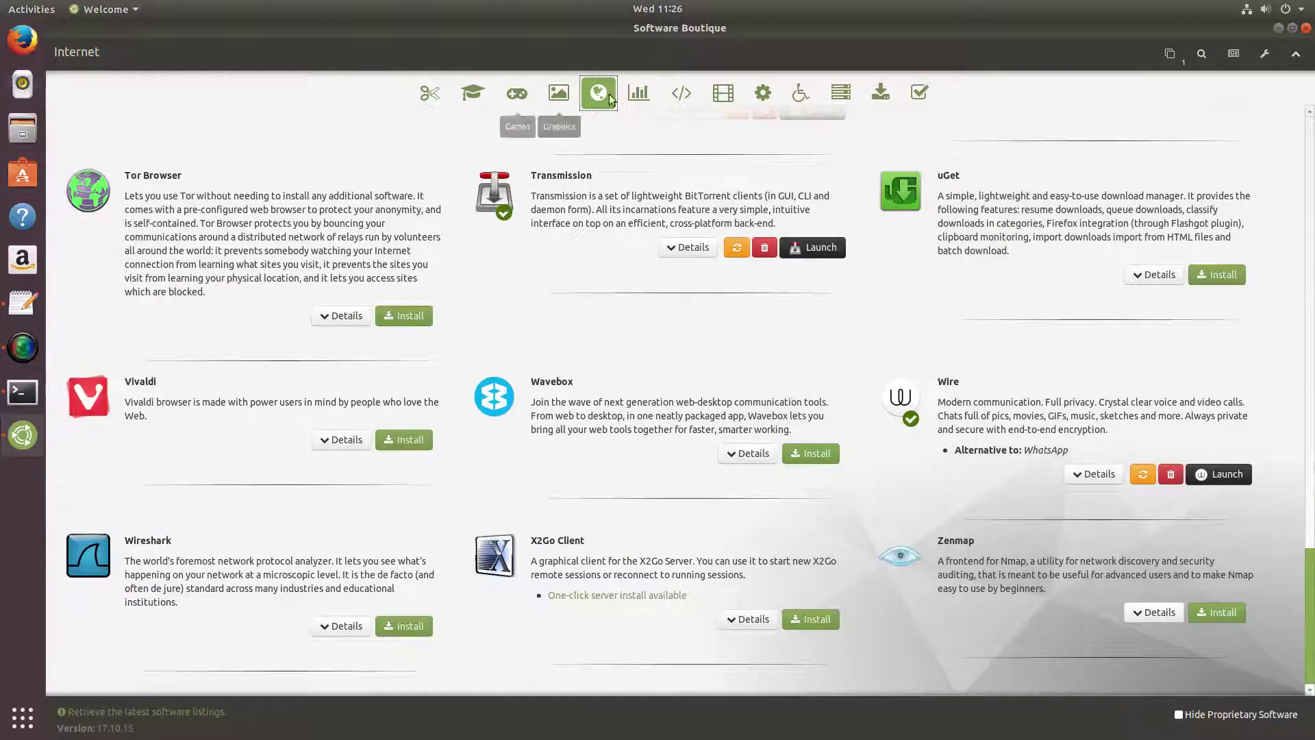
Look through Office, Programming and Sound & Video apps, ending on System Tools.
left_click(643, 94)
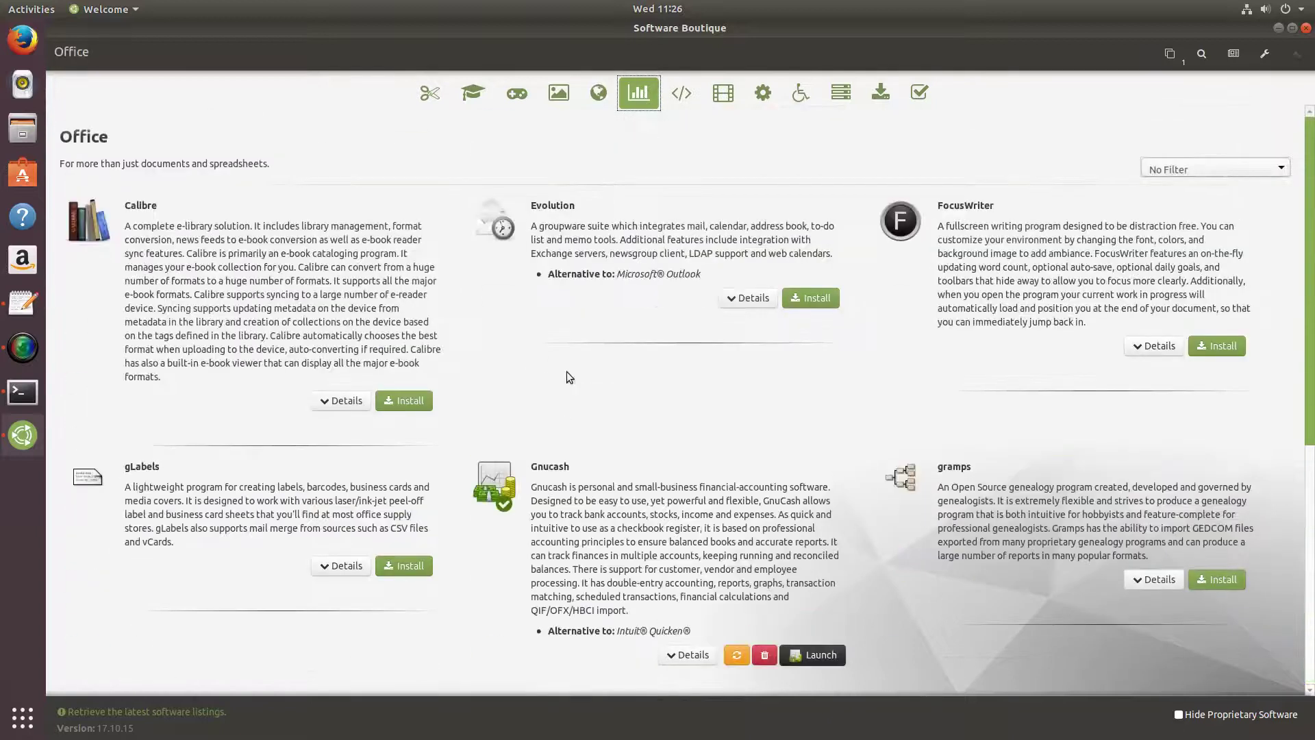
scroll(563, 375, "down", 3)
scroll(558, 376, "down", 2)
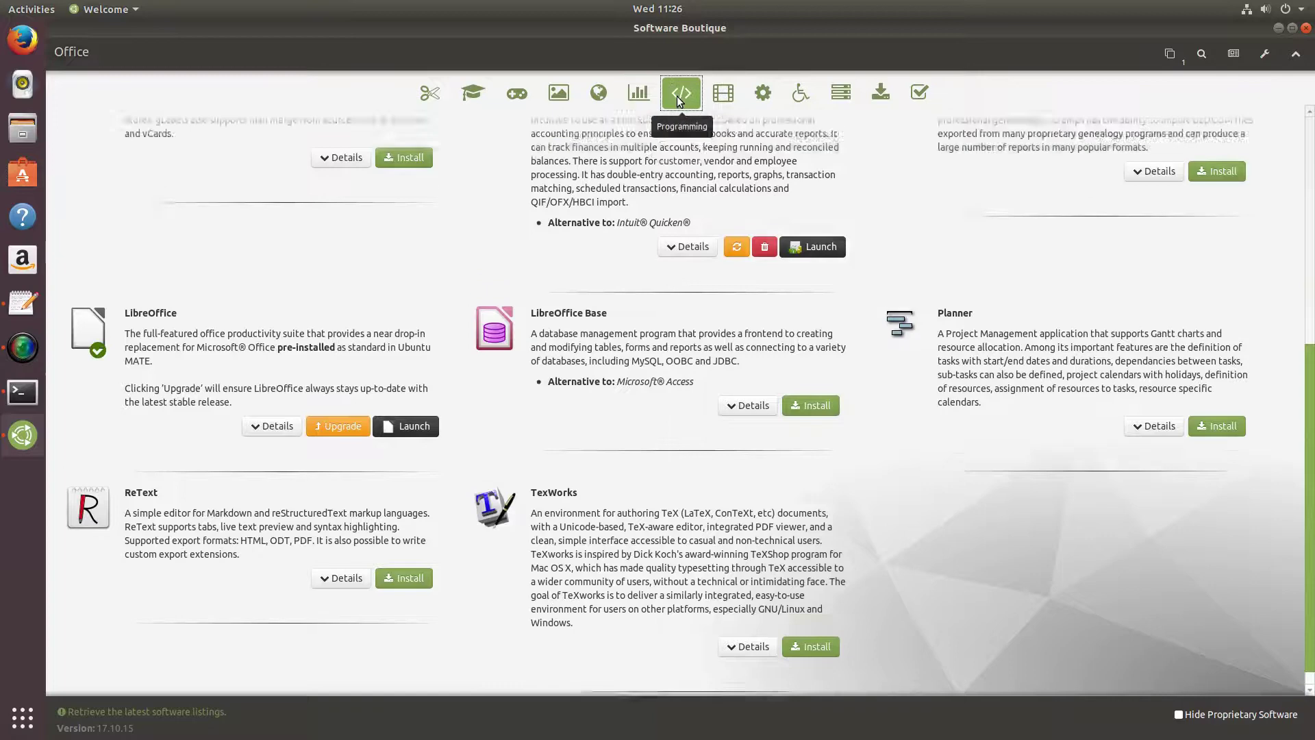
left_click(679, 94)
left_click(721, 93)
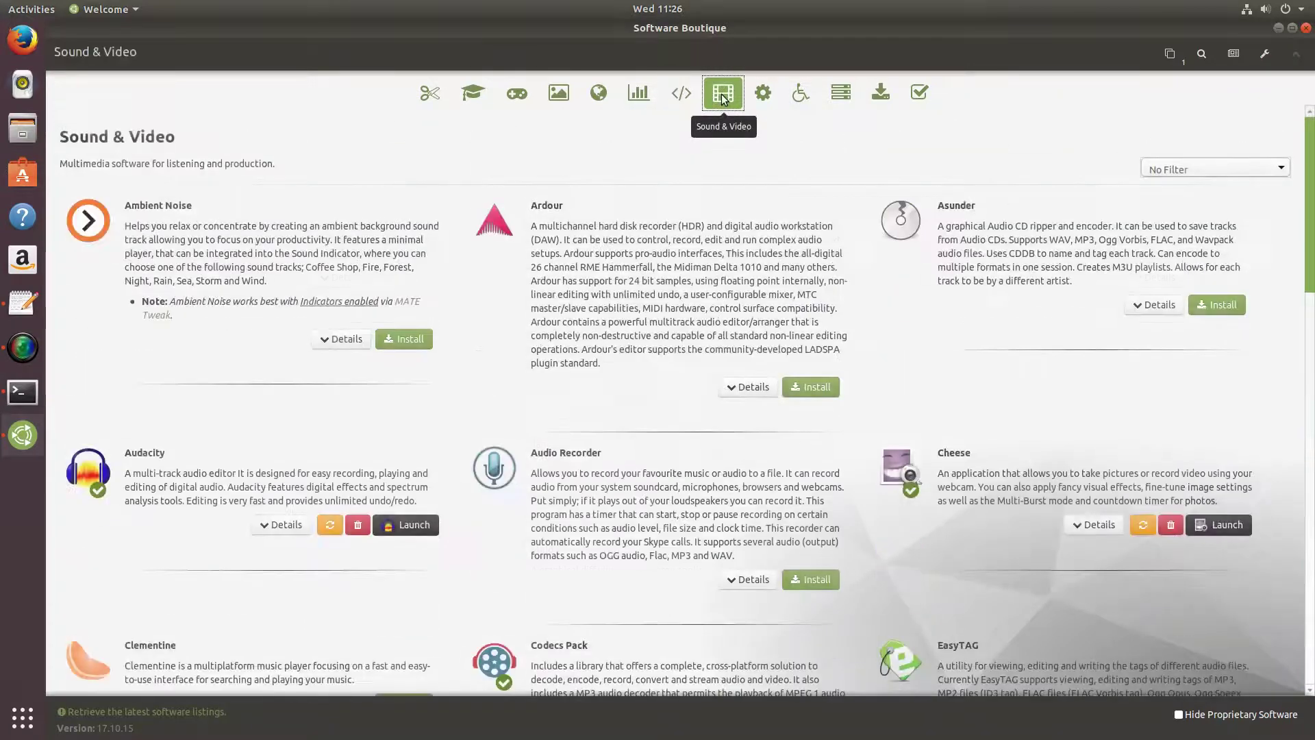
scroll(617, 349, "down", 3)
scroll(616, 354, "down", 6)
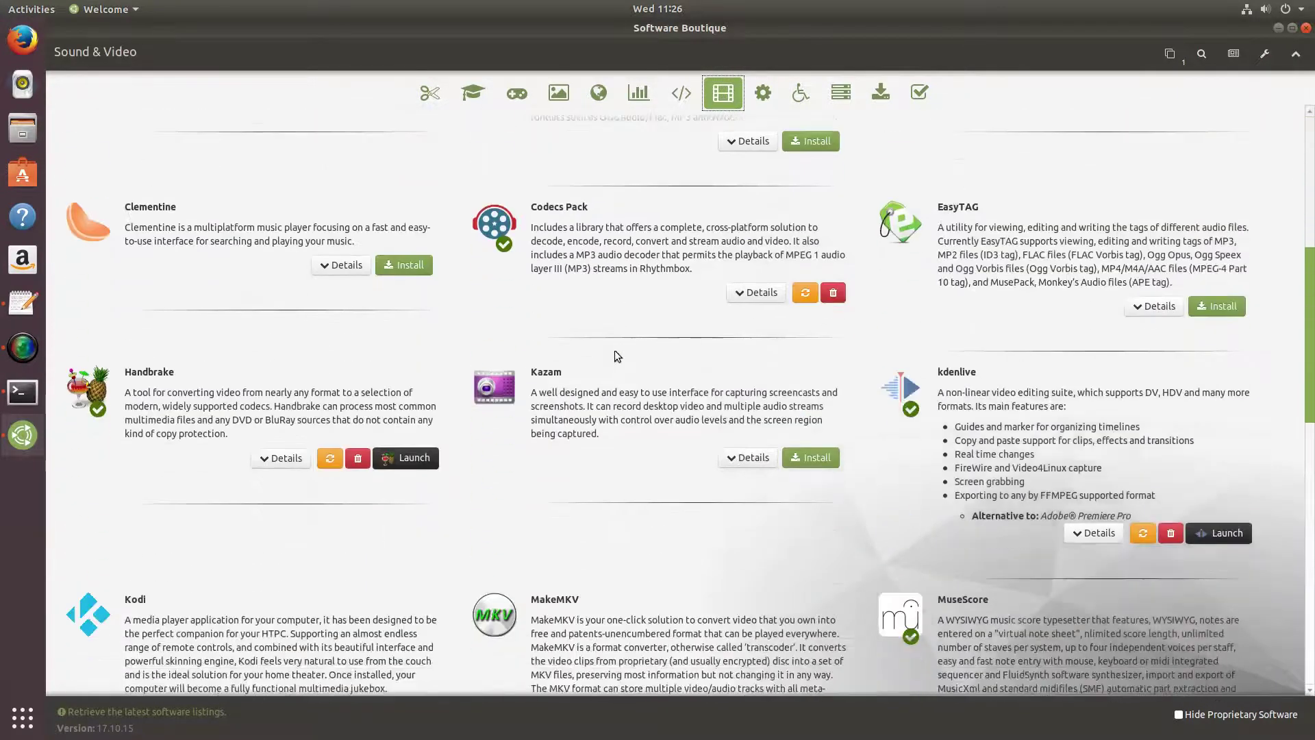
scroll(613, 350, "down", 7)
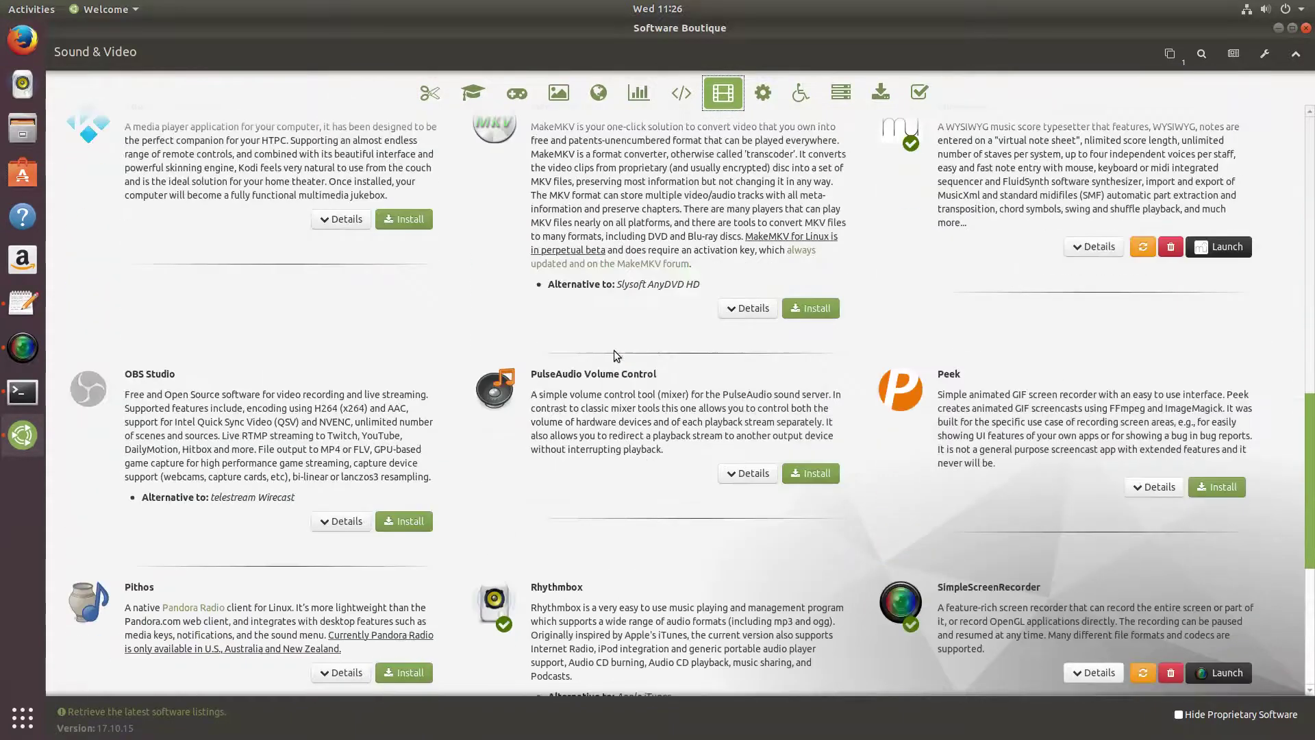
scroll(519, 410, "up", 15)
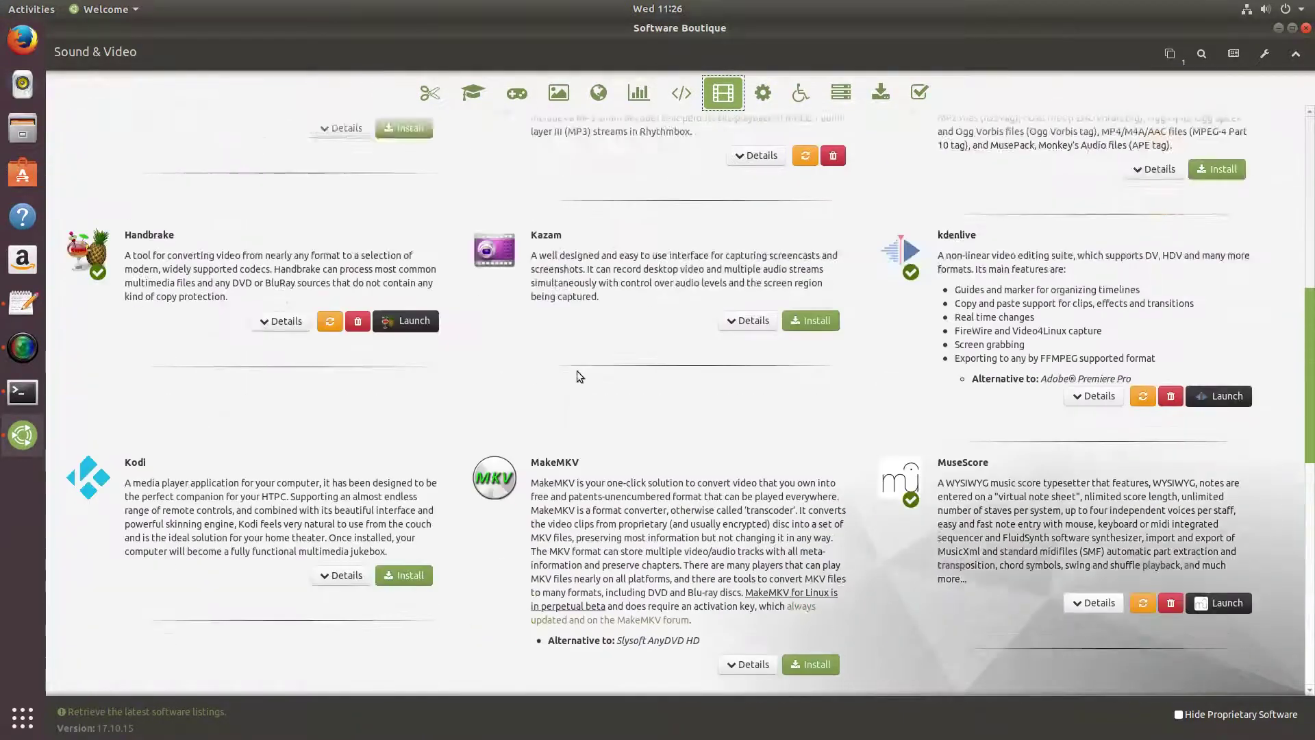
left_click(762, 92)
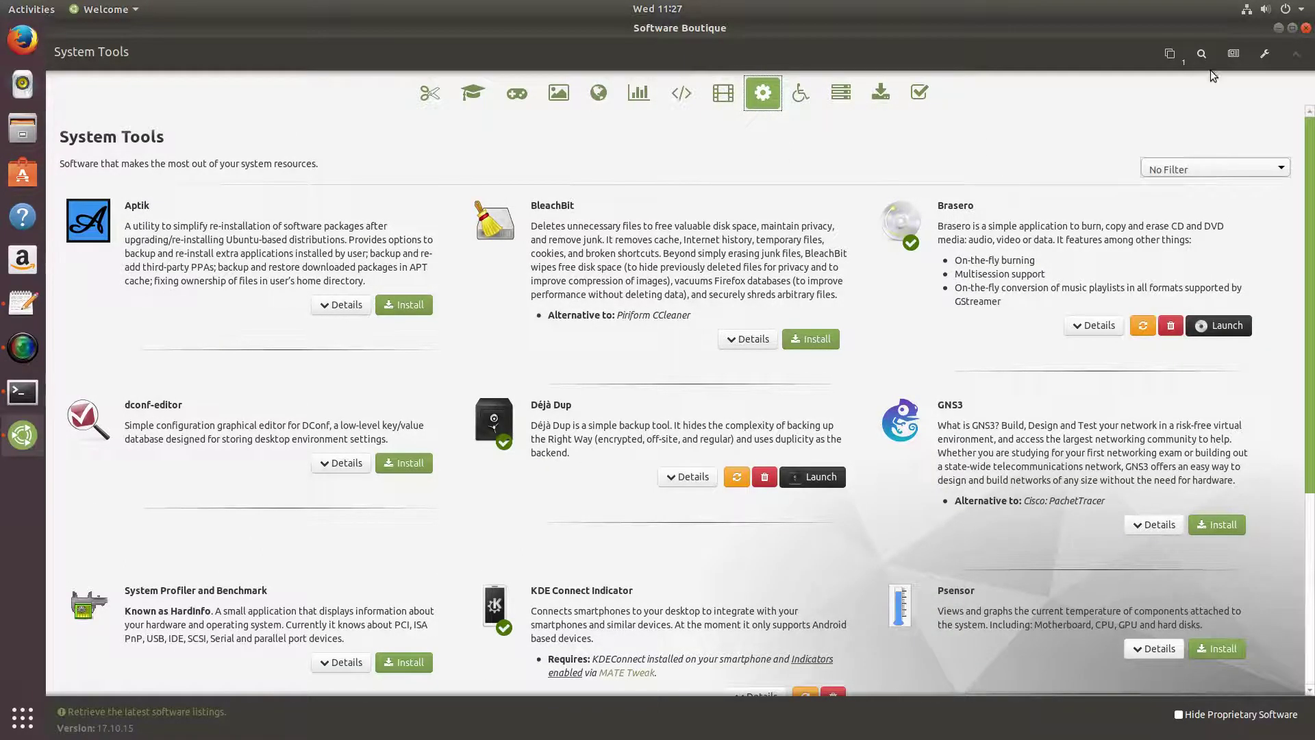
Open the Bulk Queue and delete the Redshift entry from it.
left_click(1169, 54)
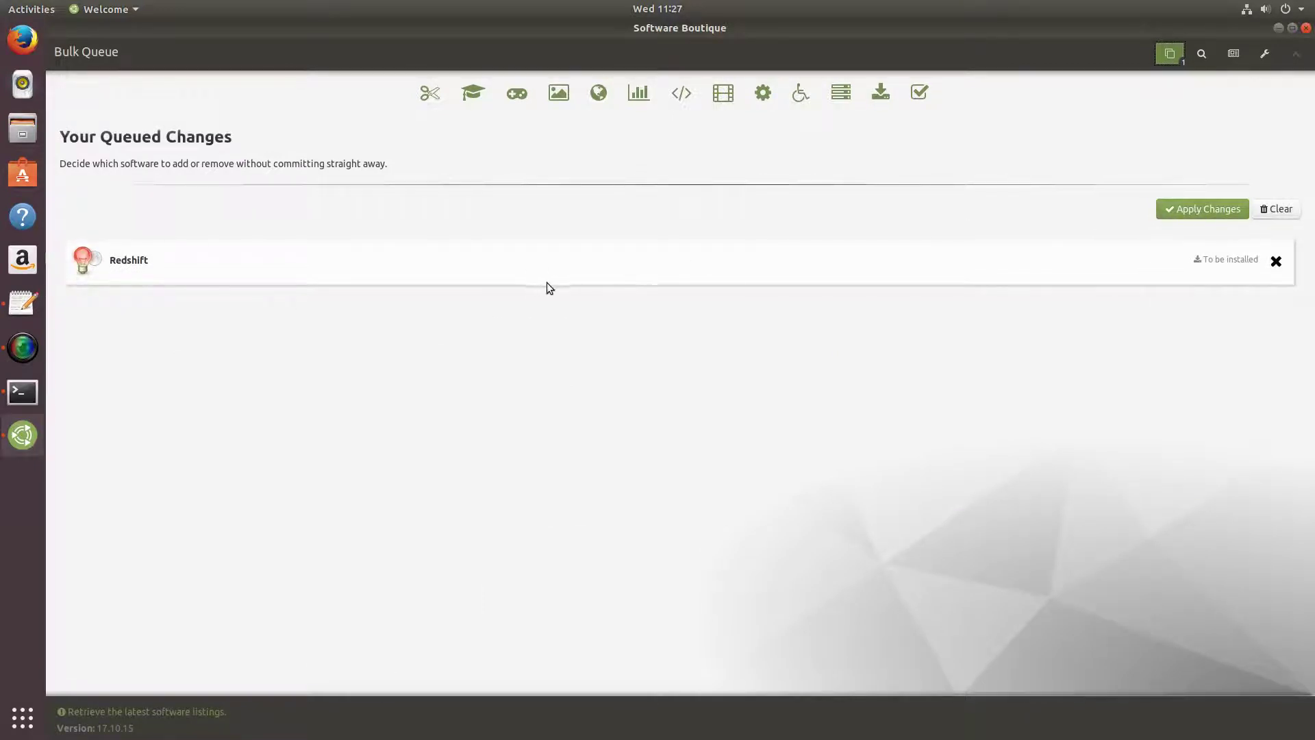
left_click(1275, 262)
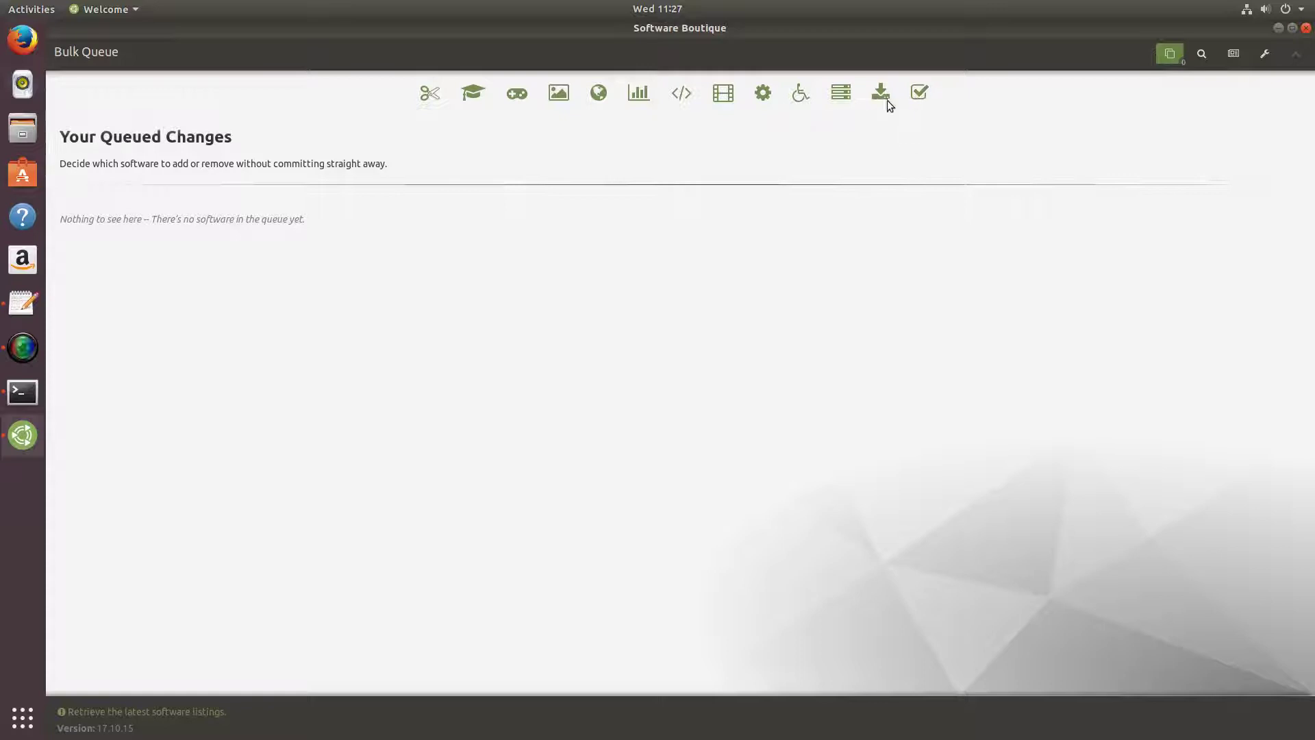
View the Miscellaneous Fixes page, then close Software Boutique.
left_click(917, 93)
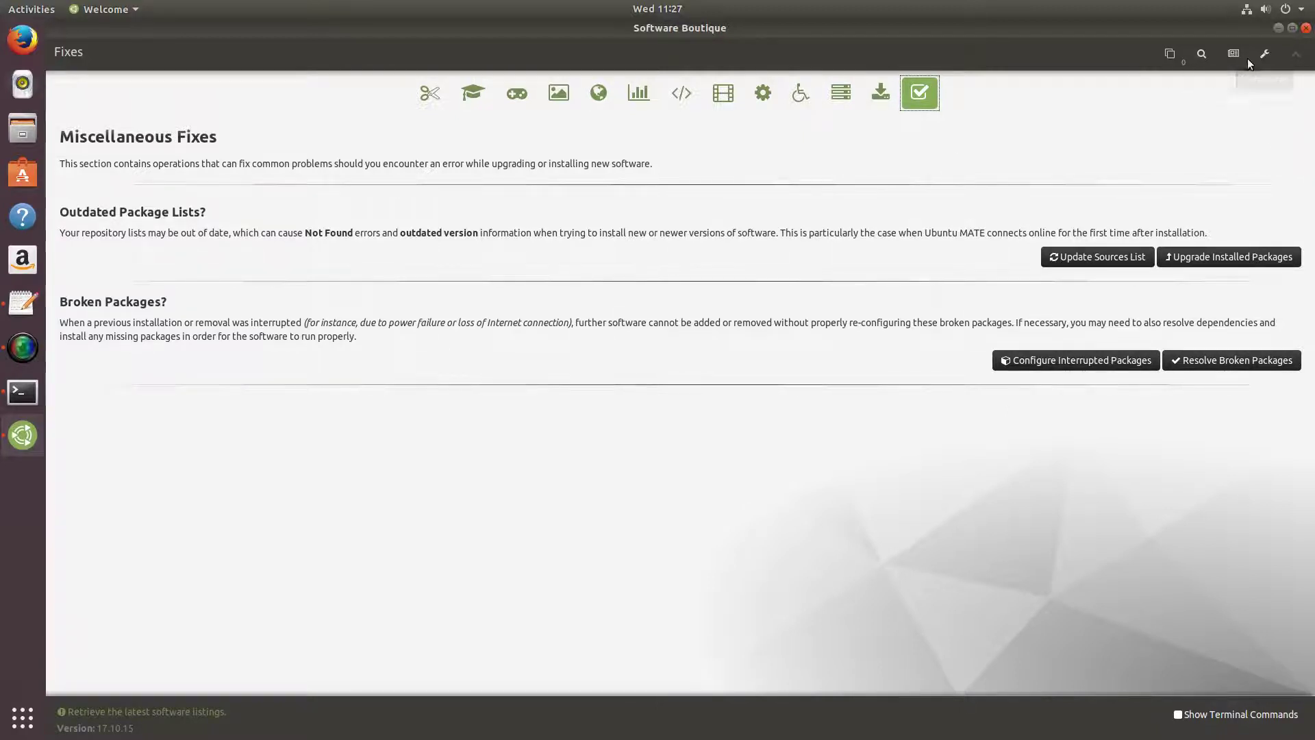
left_click(1307, 29)
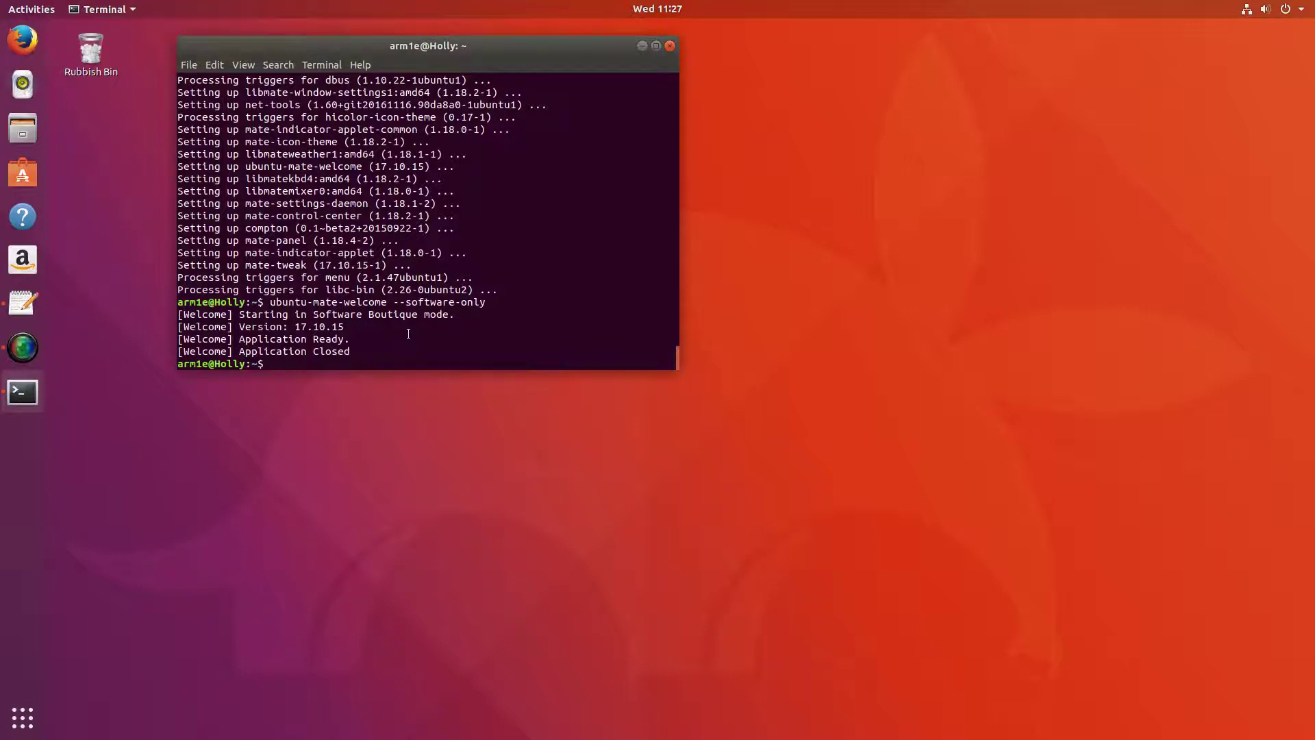
Run 'sudo apt remove ubuntu-mate-welcome' and confirm freeing the 30.7 MB.
type("sudo apt remove ubuntu-mate")
key("Tab")
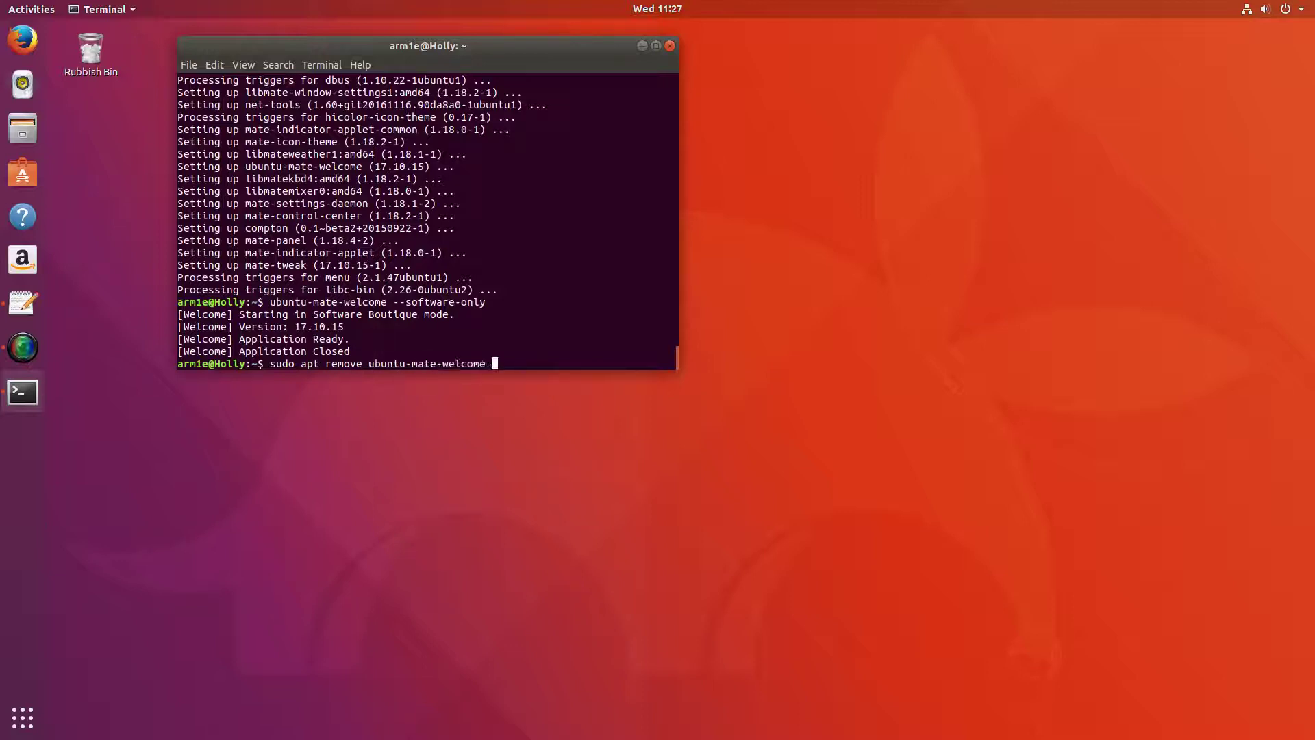
key("Return")
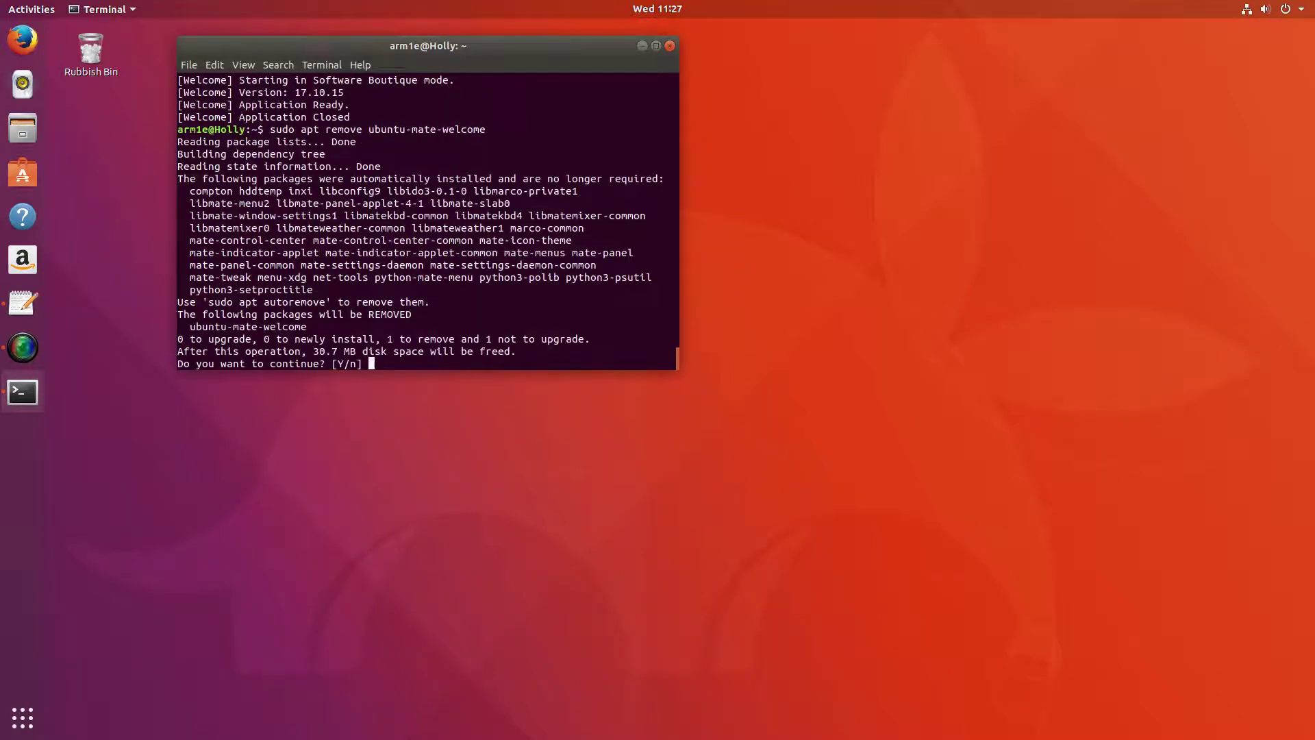
left_click_drag(312, 351, 358, 351)
left_click(395, 358)
key("Return")
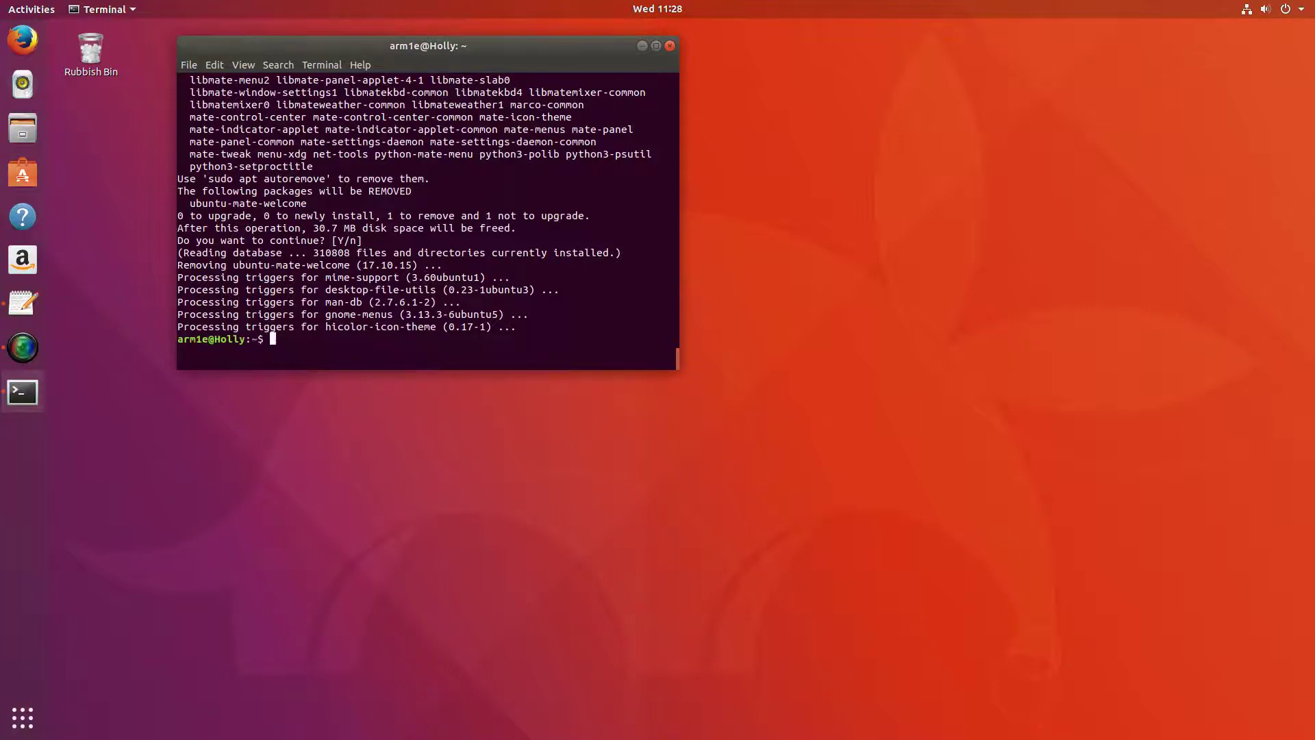
Run 'sudo apt autoremove' and confirm removing the 34 unneeded packages, freeing 86.1 MB.
type("sudo apt autor")
key("Tab")
key("Return")
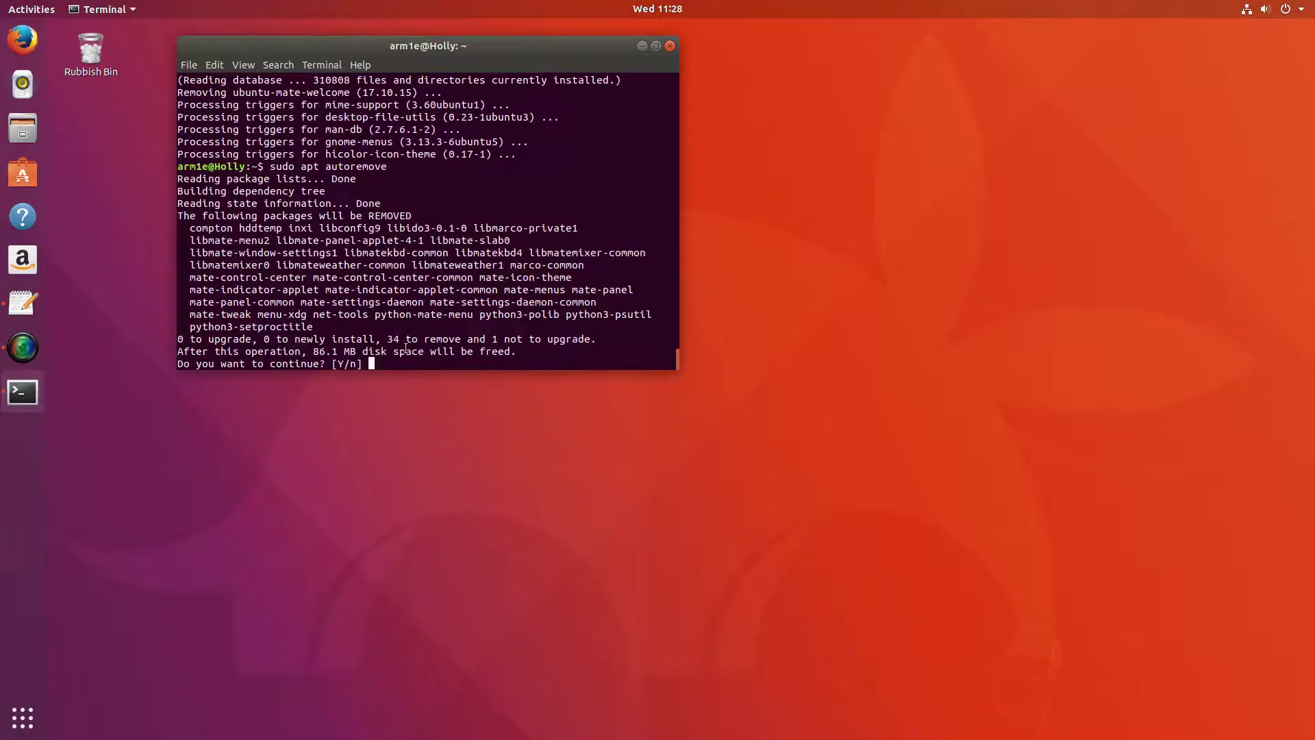
key("Return")
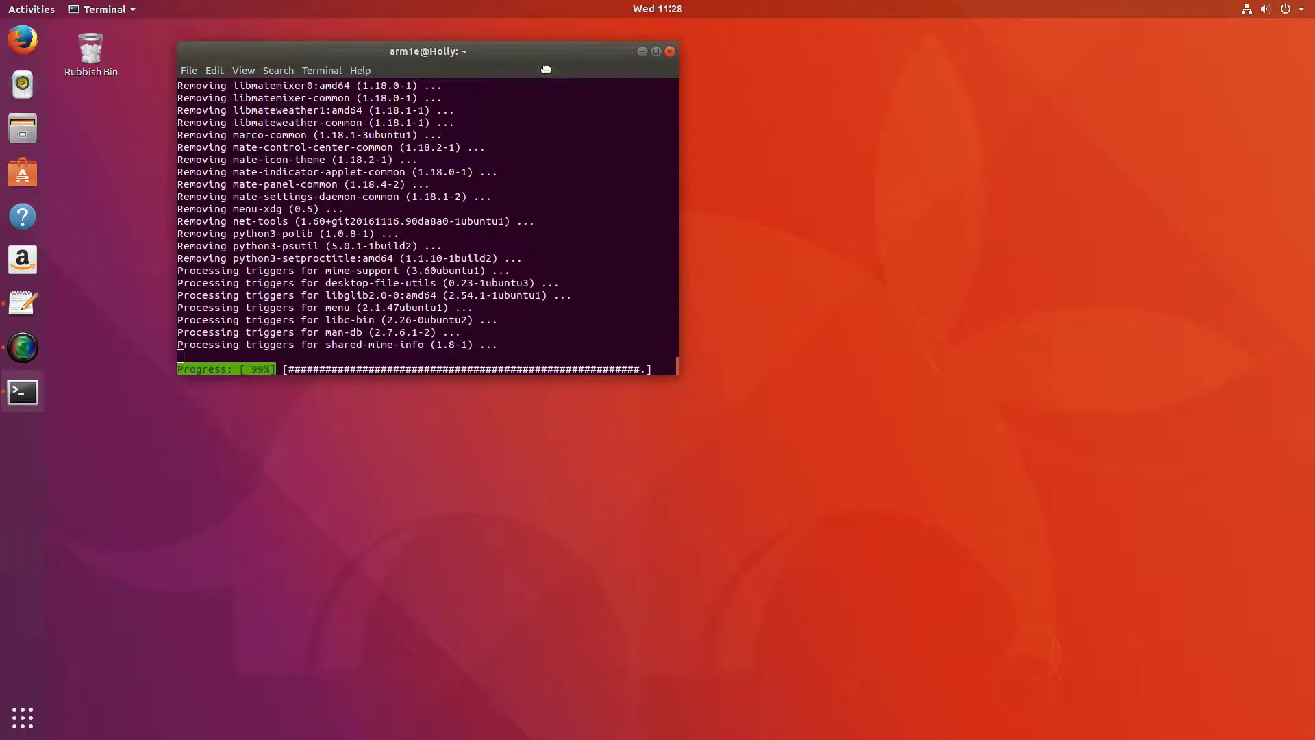
left_click_drag(551, 47, 591, 86)
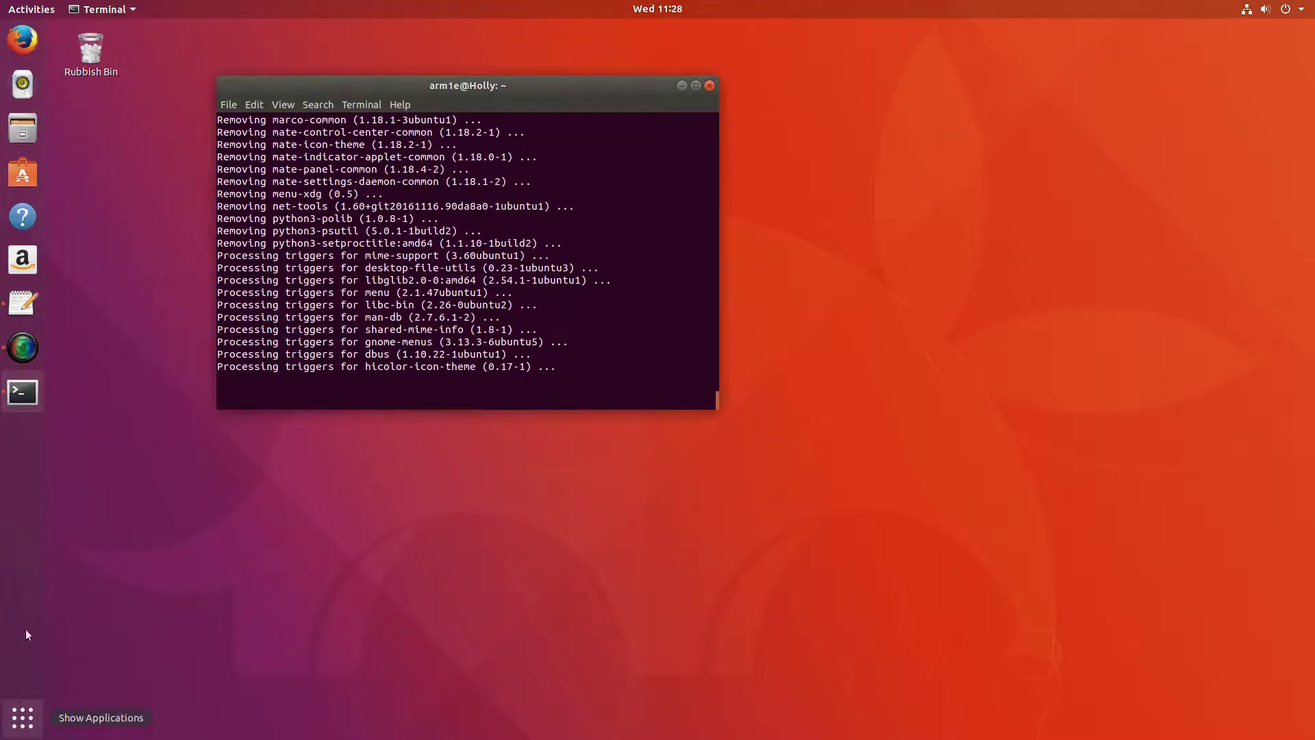
Scroll through every page of the GNOME app grid, then return to the desktop and close Terminal.
left_click(31, 721)
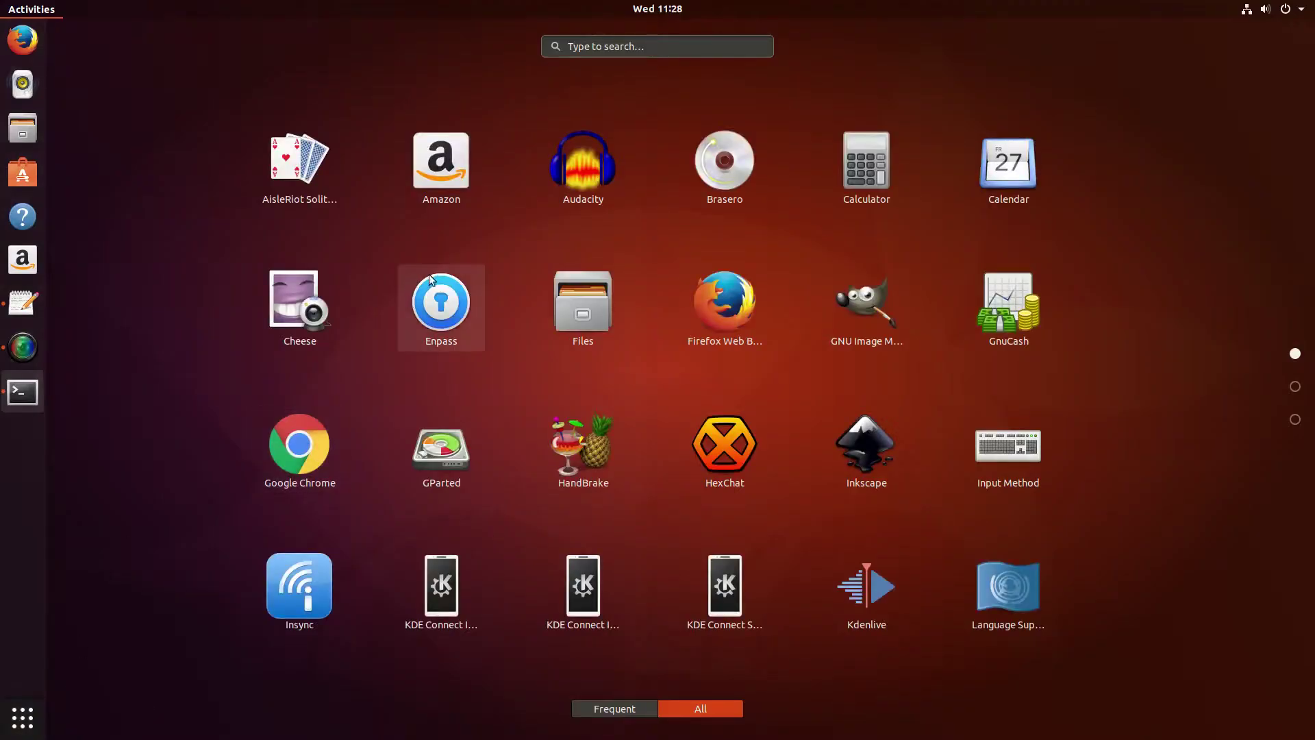
scroll(429, 274, "down", 2)
scroll(428, 274, "up", 1)
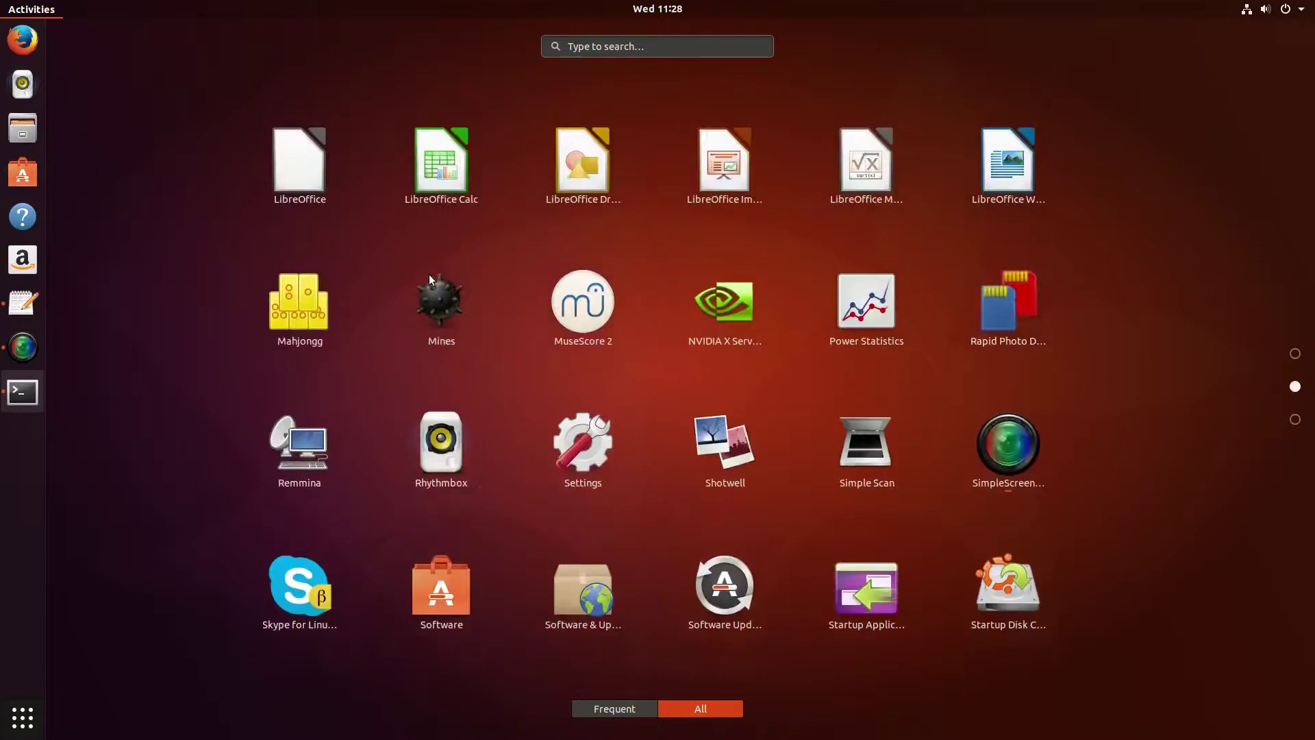
scroll(454, 310, "up", 1)
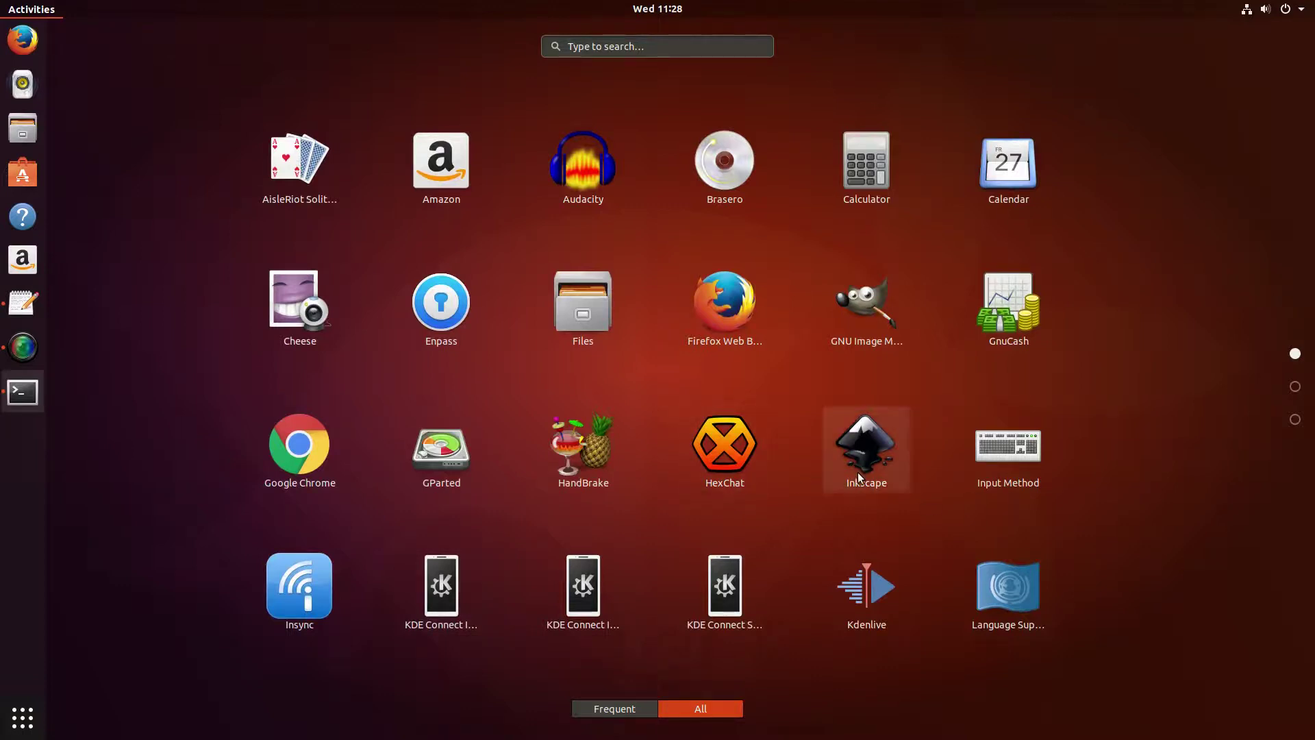
scroll(586, 444, "down", 1)
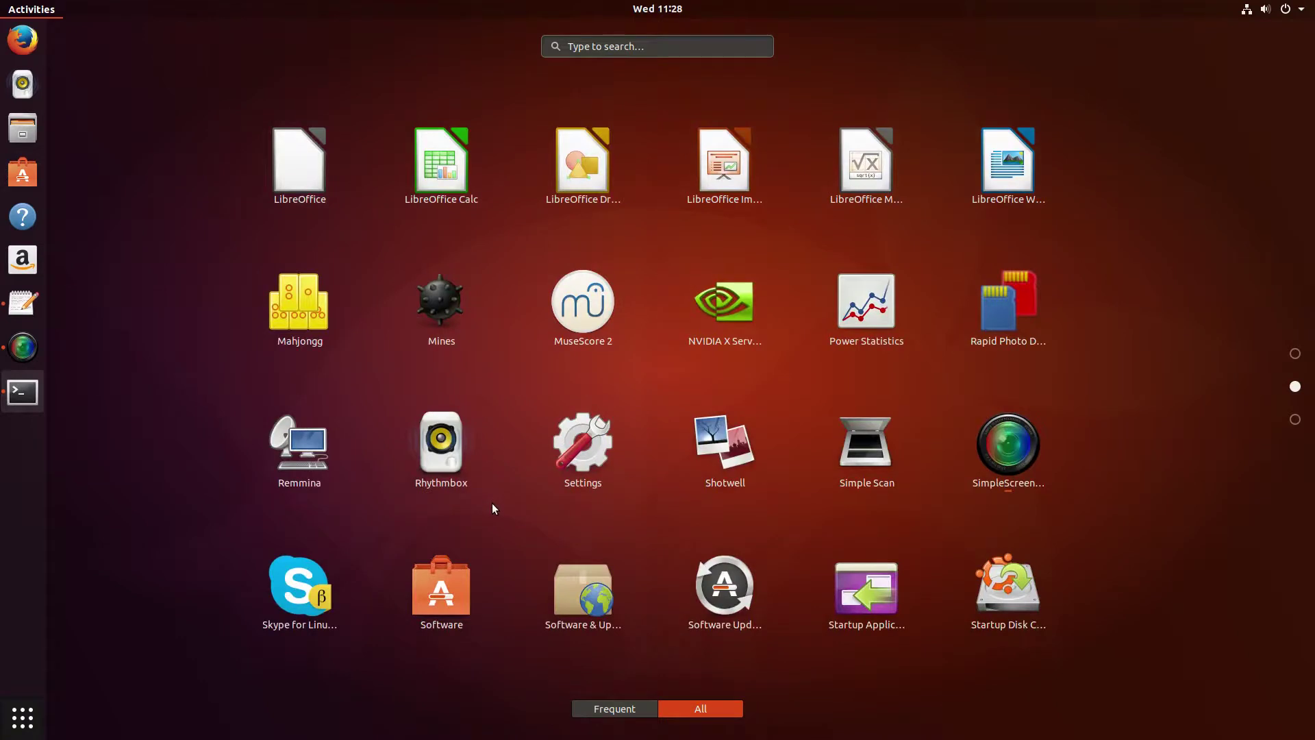
scroll(491, 502, "down", 1)
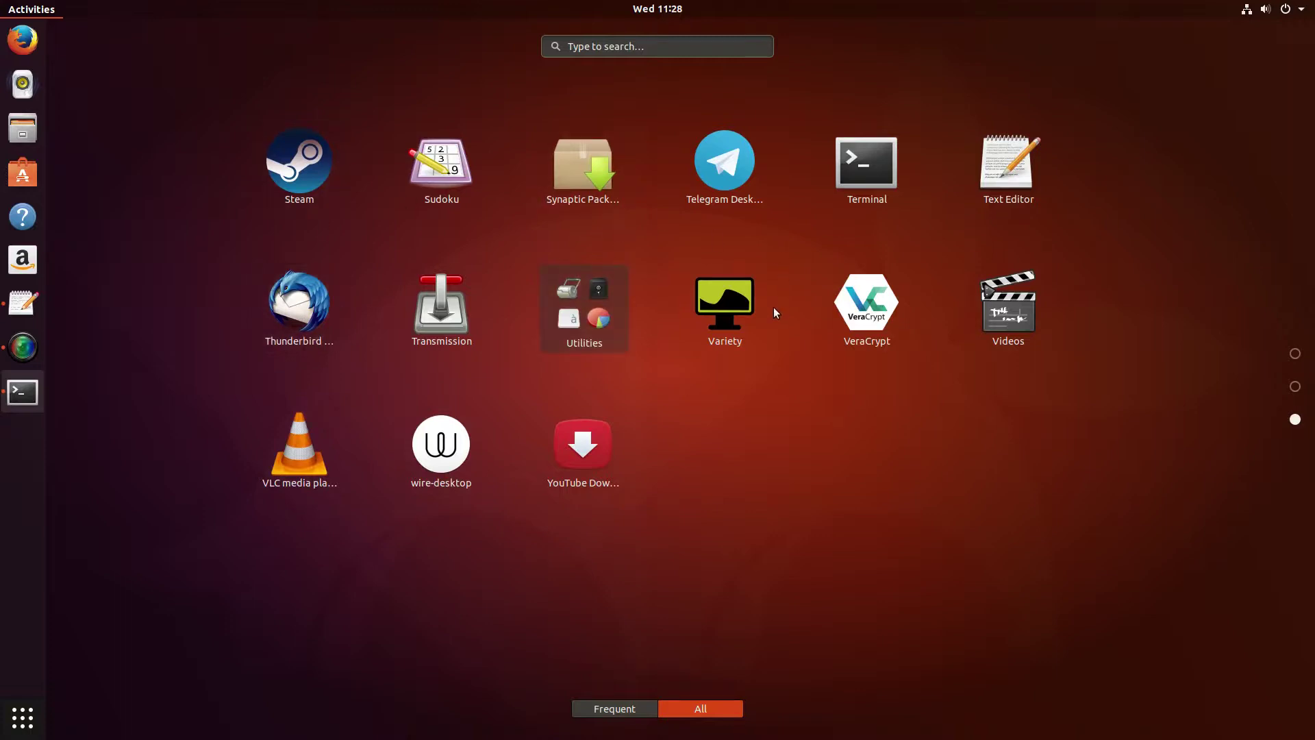
scroll(837, 305, "up", 1)
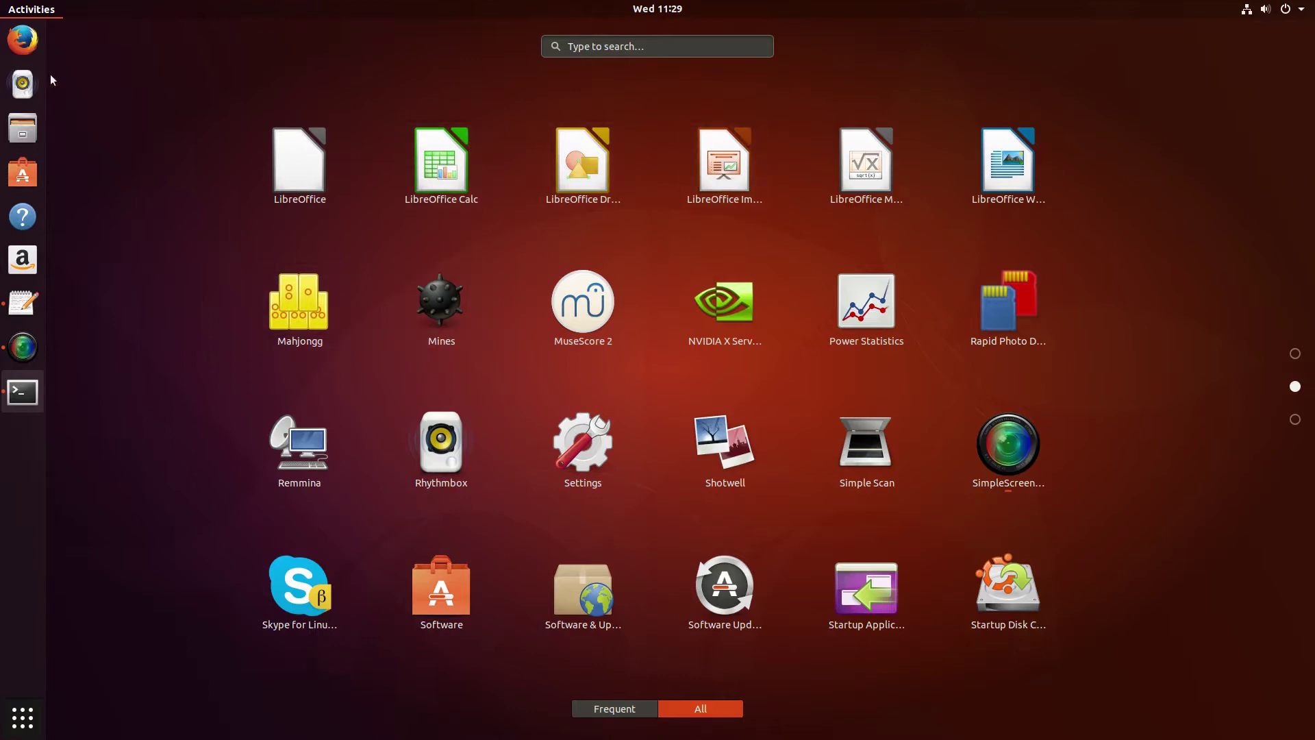
left_click(30, 15)
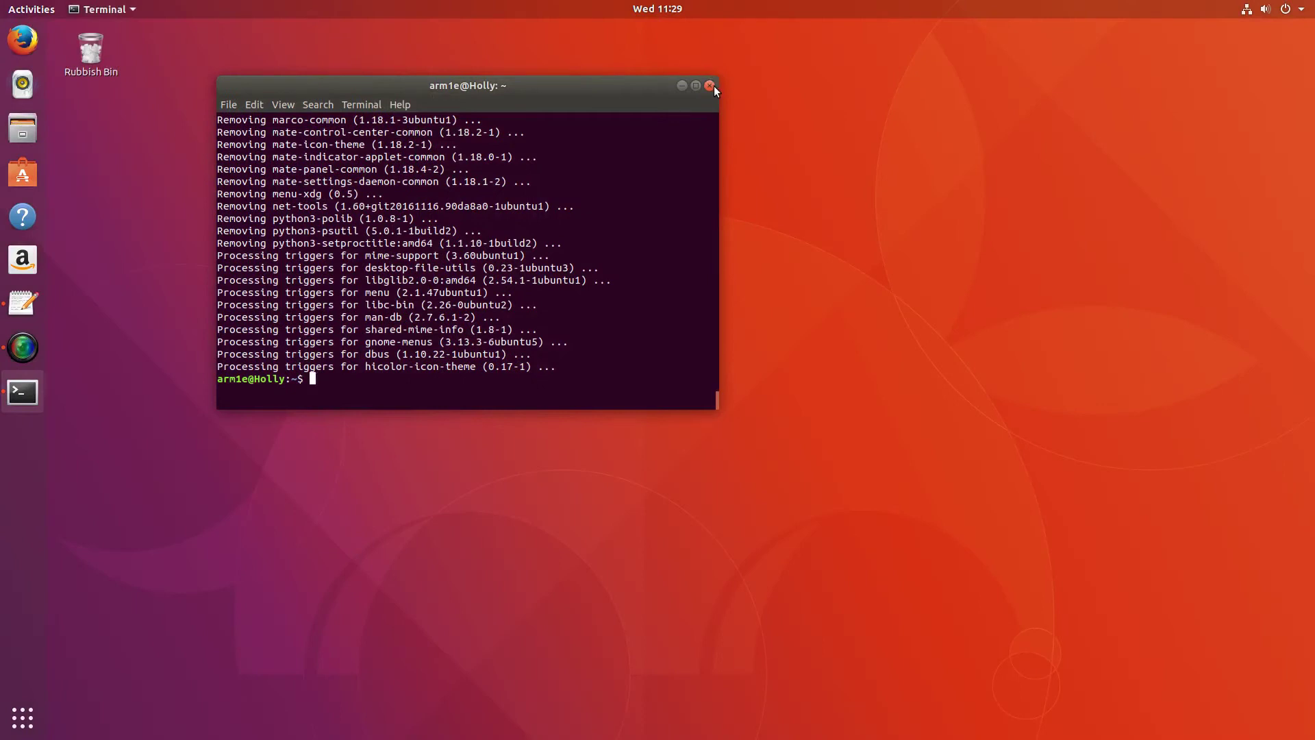
left_click(711, 85)
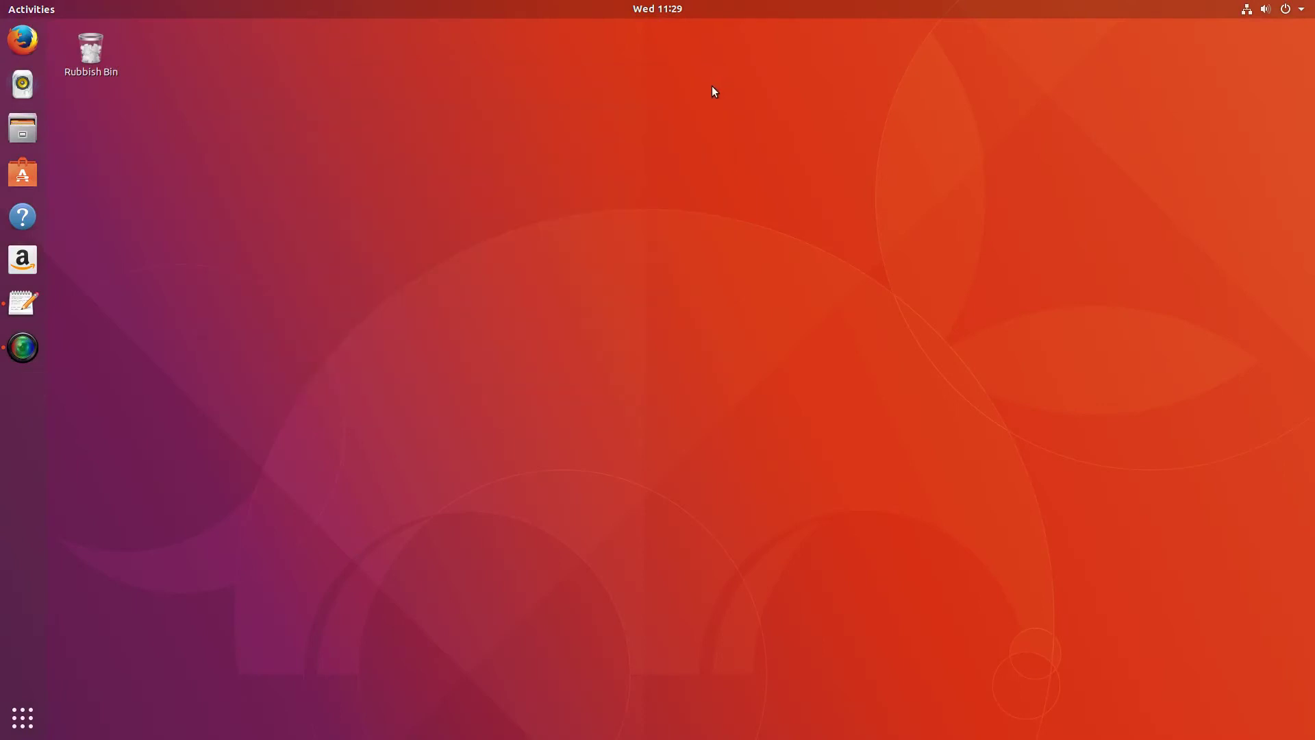